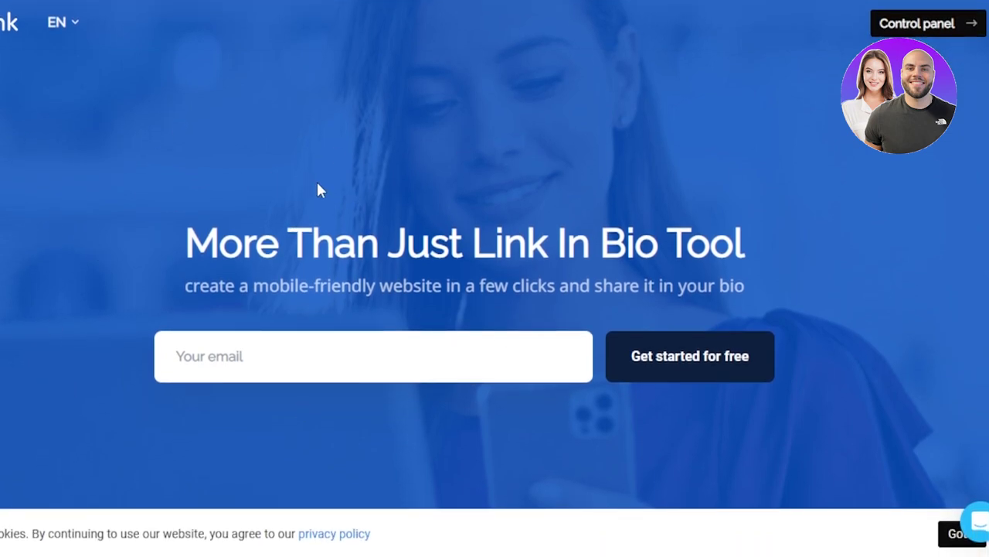
# Step: Scroll up and down the Taplink homepage to browse its features
pyautogui.scroll(-10, 494, 279)
pyautogui.scroll(2, 495, 279)
pyautogui.scroll(-10, 495, 279)
pyautogui.scroll(-2, 494, 278)
pyautogui.scroll(-5, 494, 278)
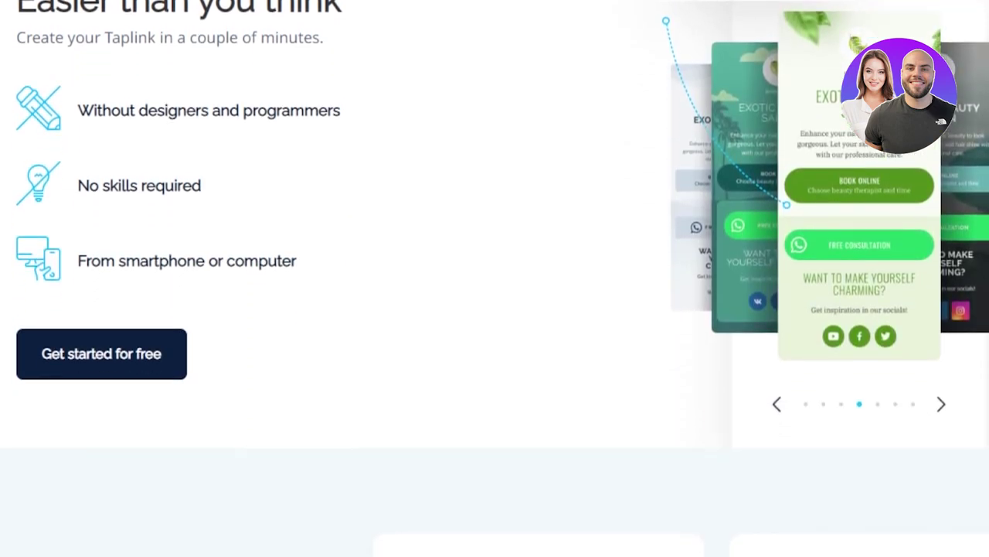
pyautogui.scroll(7, 494, 278)
pyautogui.scroll(1, 494, 278)
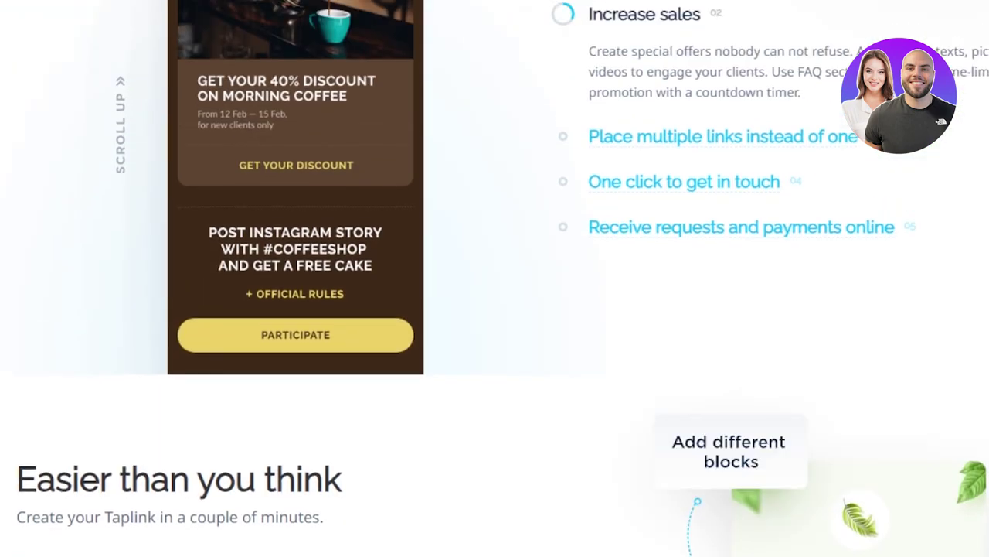
pyautogui.scroll(10, 494, 278)
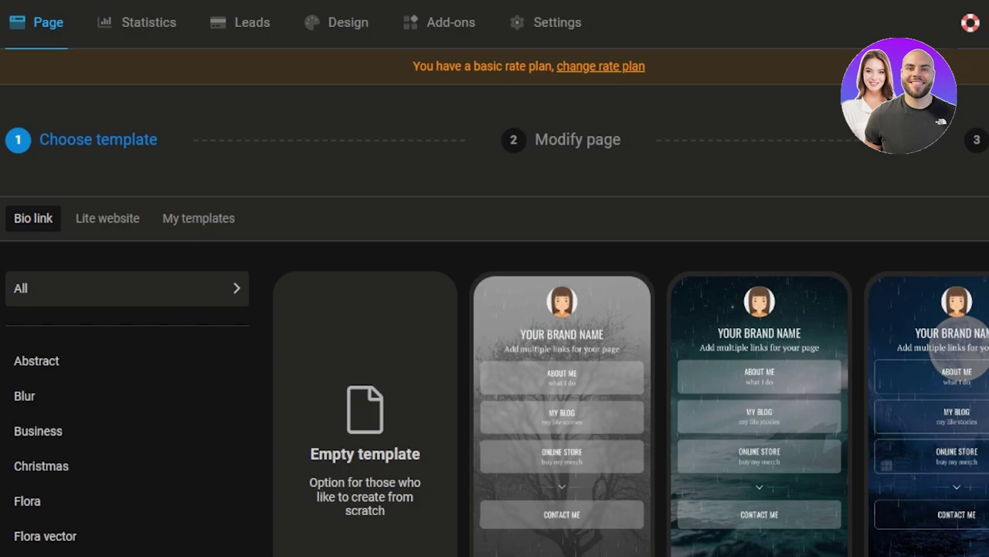
# Step: Browse the Bio link templates and preview the light teal template with About me, My blog and Online store links
pyautogui.scroll(-5, 495, 348)
pyautogui.scroll(5, 495, 348)
pyautogui.scroll(-4, 495, 348)
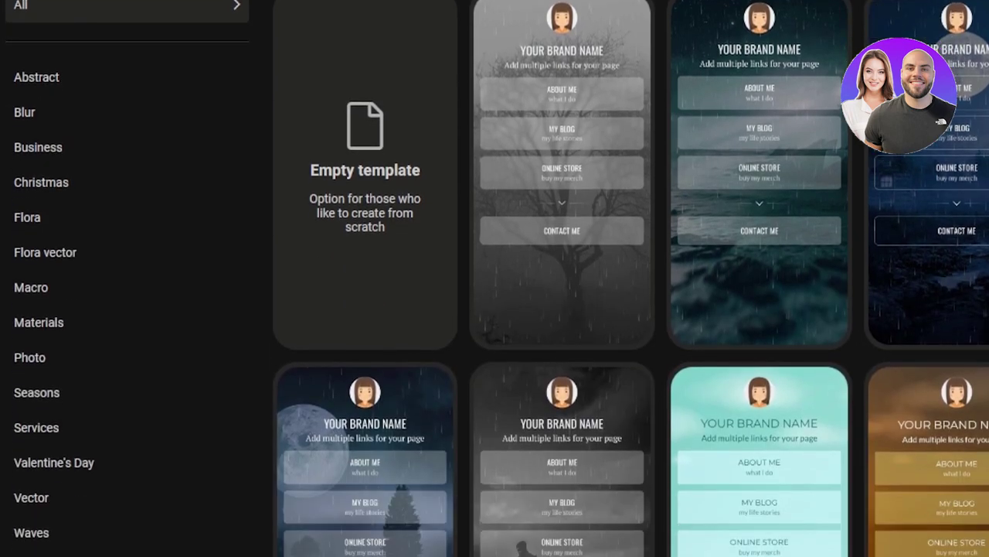
pyautogui.scroll(-5, 495, 309)
pyautogui.scroll(7, 494, 310)
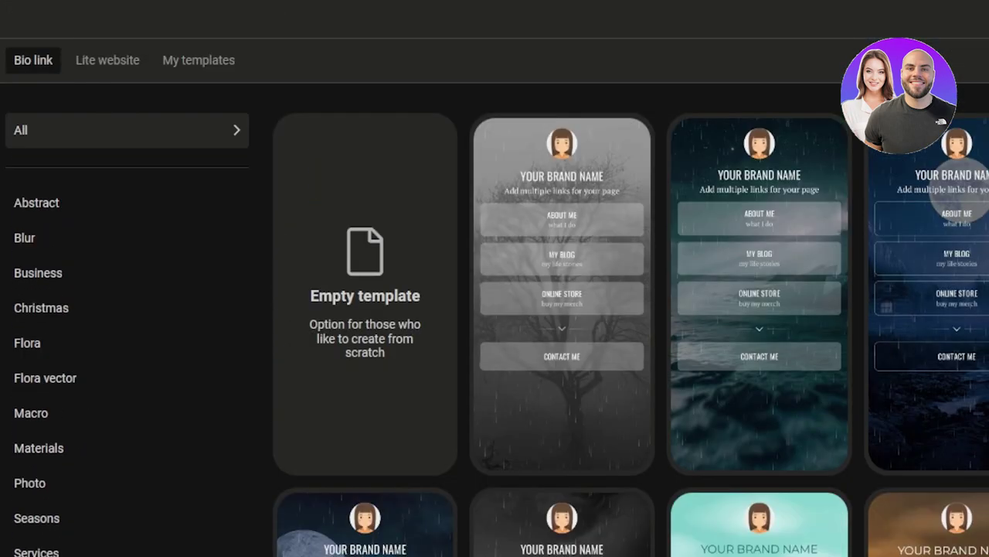
pyautogui.scroll(2, 494, 309)
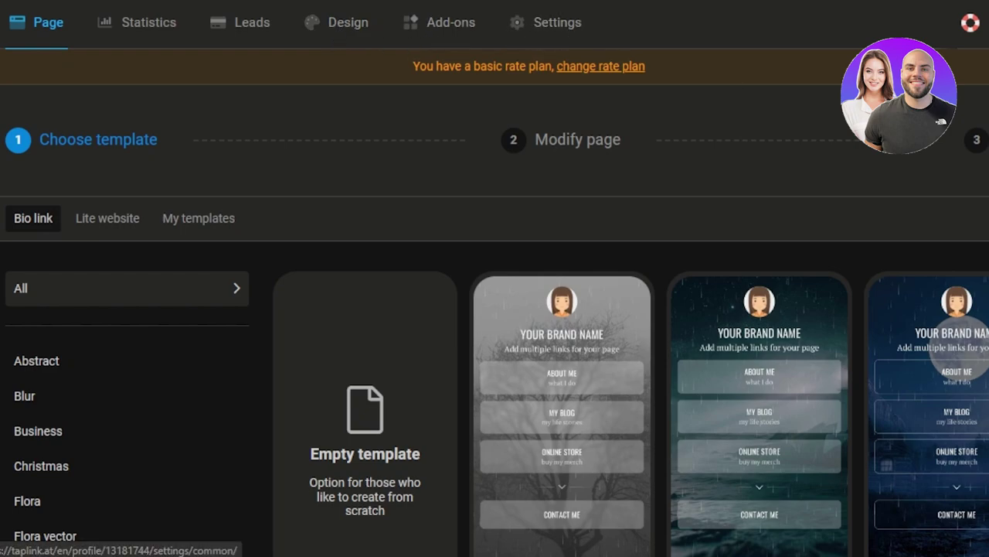
pyautogui.scroll(-4, 494, 278)
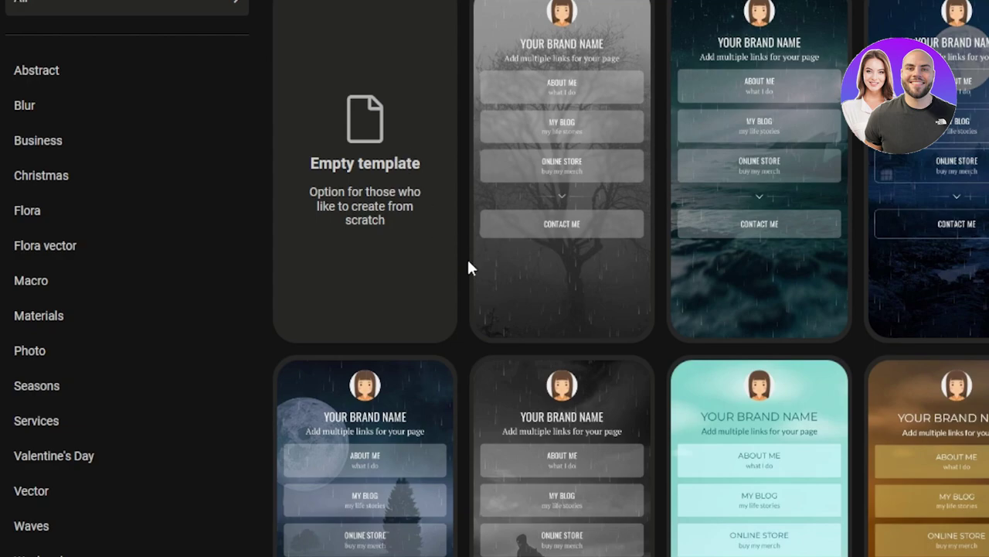
pyautogui.scroll(-4, 941, 121)
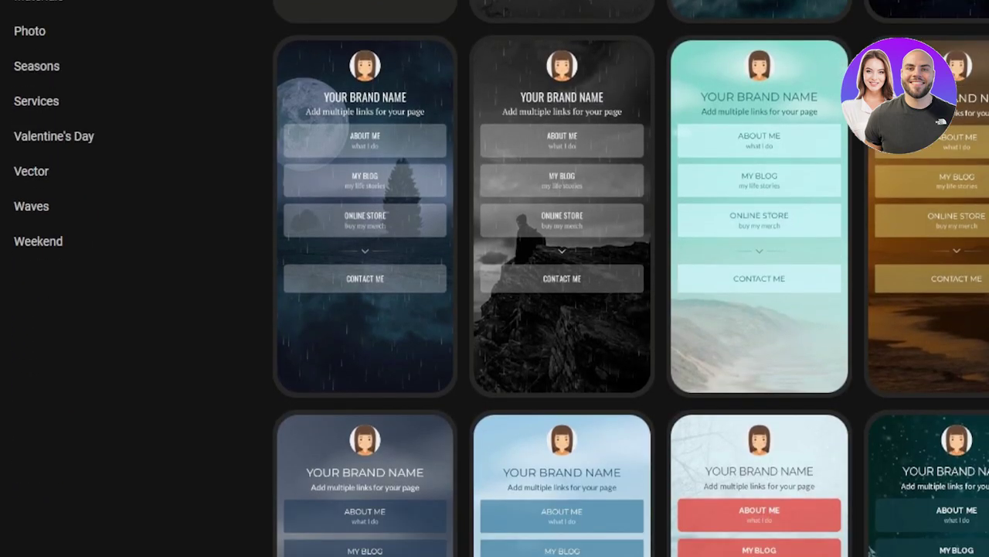
pyautogui.scroll(-4, 871, 549)
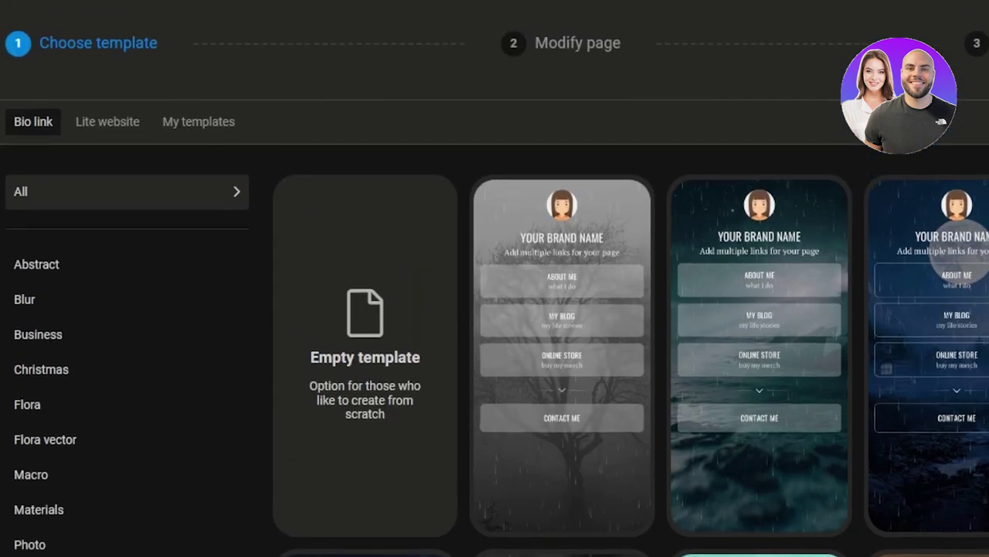
pyautogui.scroll(-6, 494, 278)
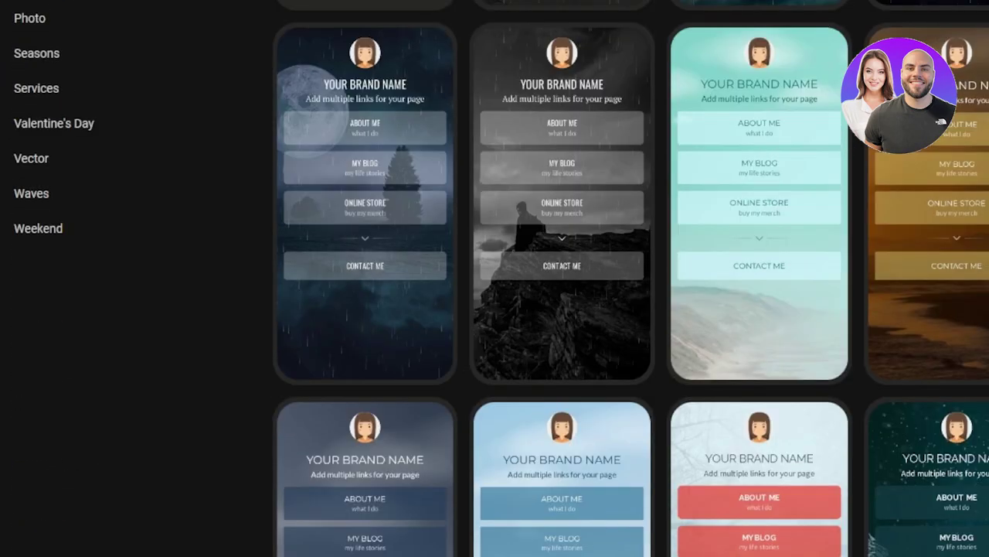
pyautogui.scroll(1, 760, 375)
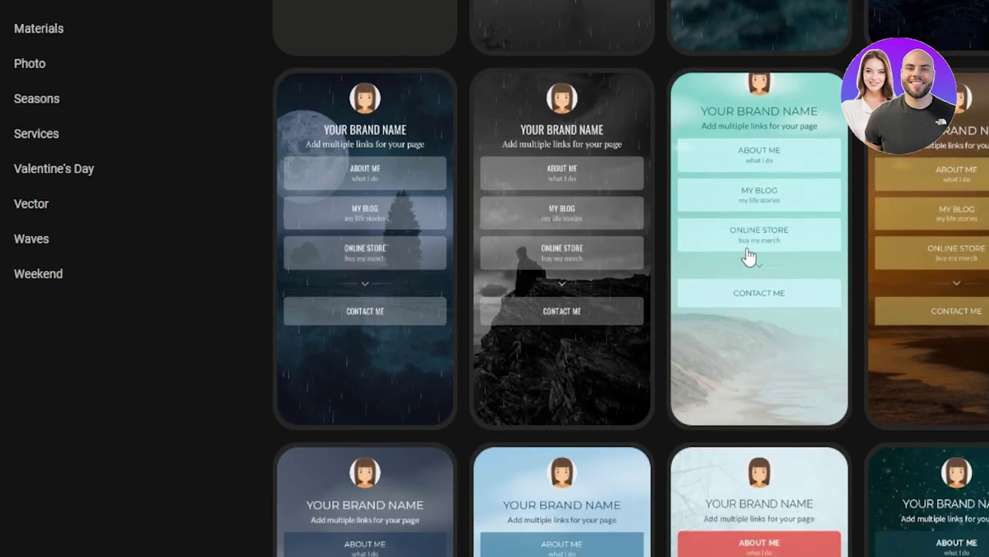
pyautogui.click(764, 323)
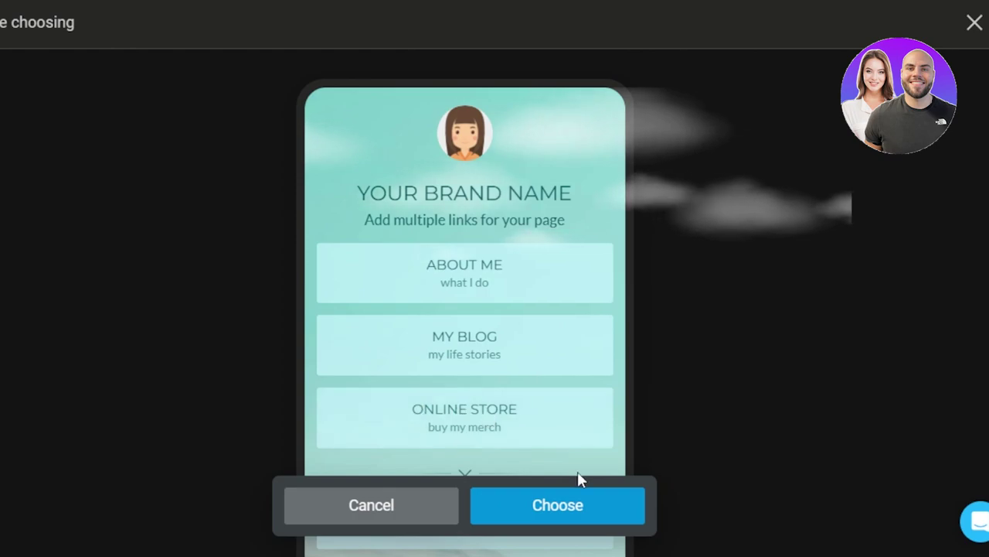
# Step: Choose the teal template to load it into the Modify page editor
pyautogui.click(561, 507)
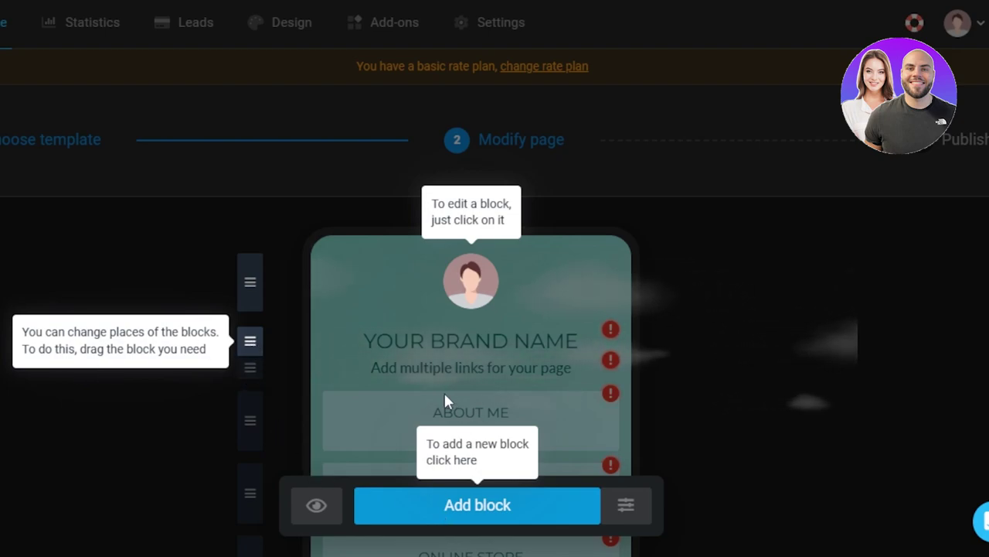
# Step: Dismiss the editing hints and upload a cropped photo as the avatar
pyautogui.click(484, 315)
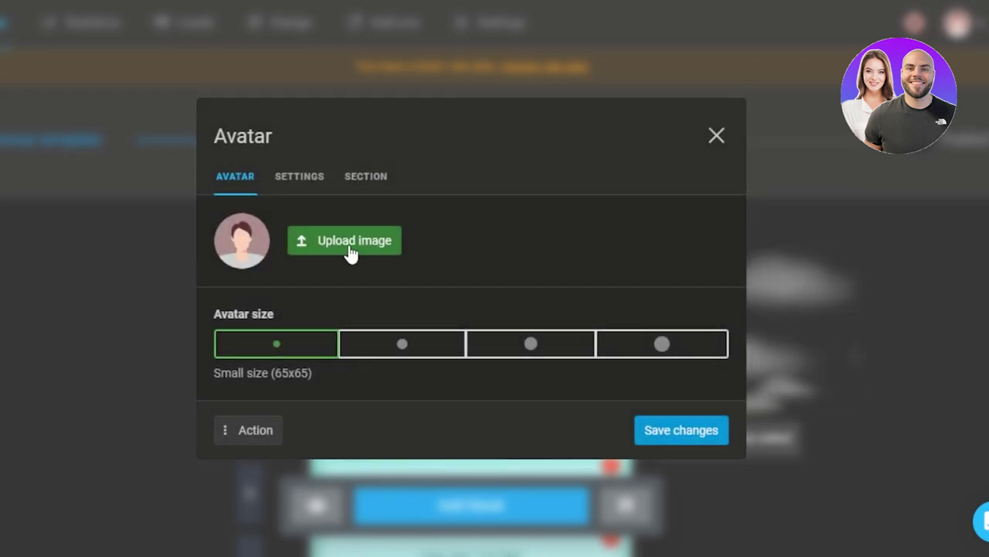
pyautogui.click(352, 254)
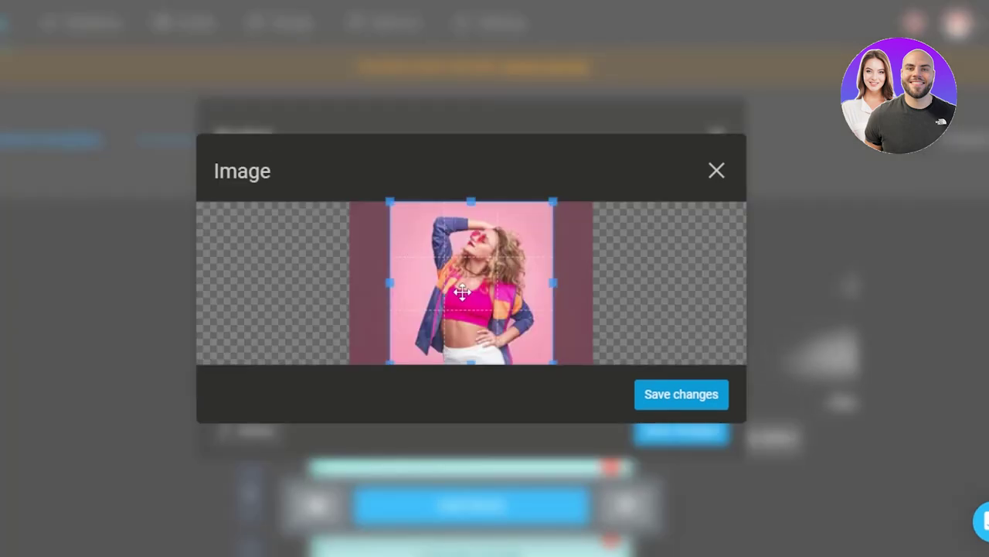
pyautogui.moveTo(461, 291)
pyautogui.mouseDown()
pyautogui.moveTo(476, 292)
pyautogui.moveTo(467, 292)
pyautogui.mouseUp()
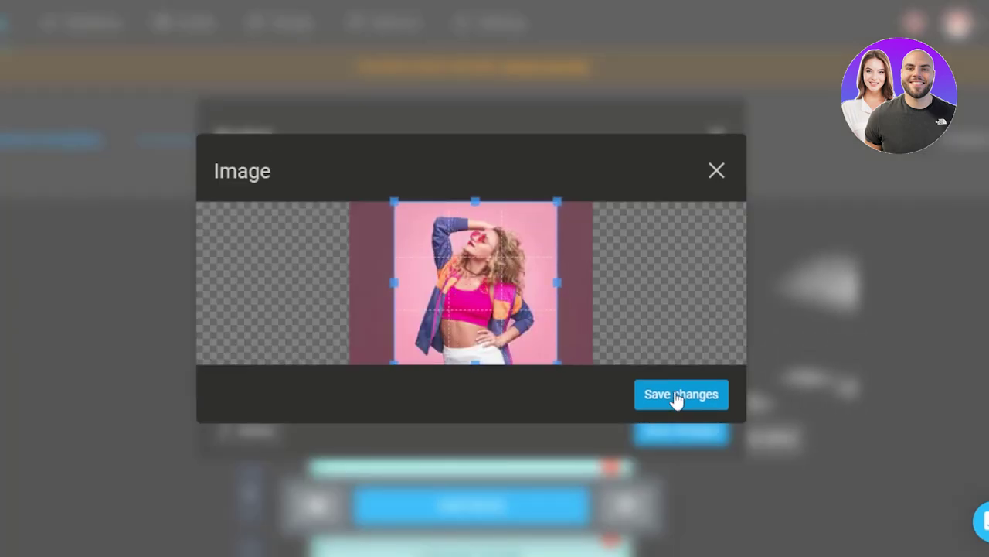
pyautogui.click(677, 396)
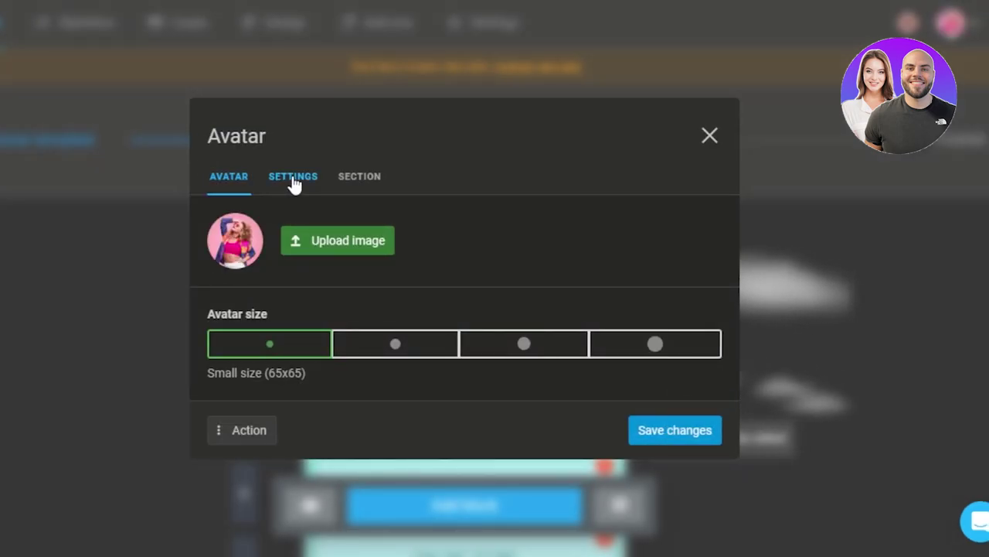
# Step: Set the avatar to Medium size (95x95) and save the change
pyautogui.click(407, 353)
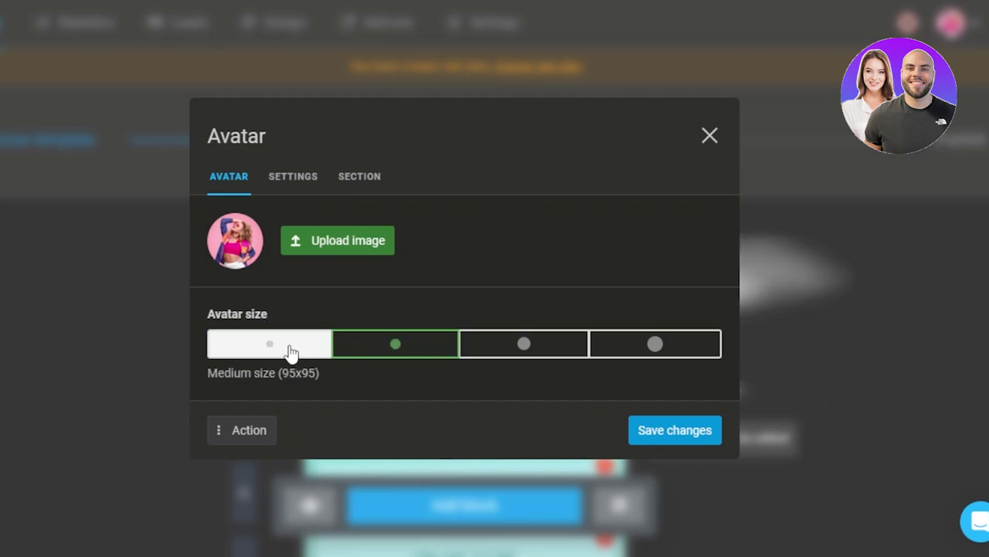
pyautogui.click(295, 352)
pyautogui.click(397, 349)
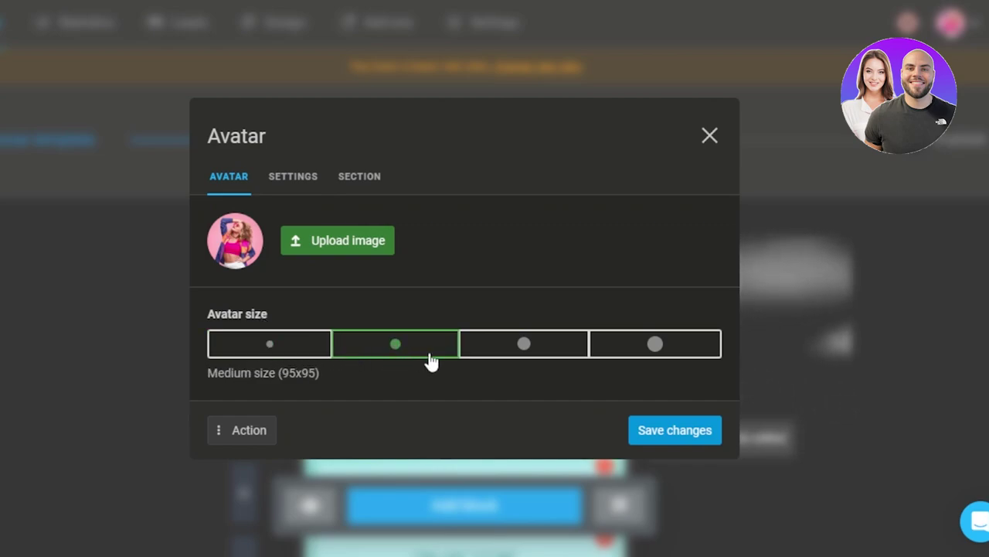
pyautogui.click(690, 430)
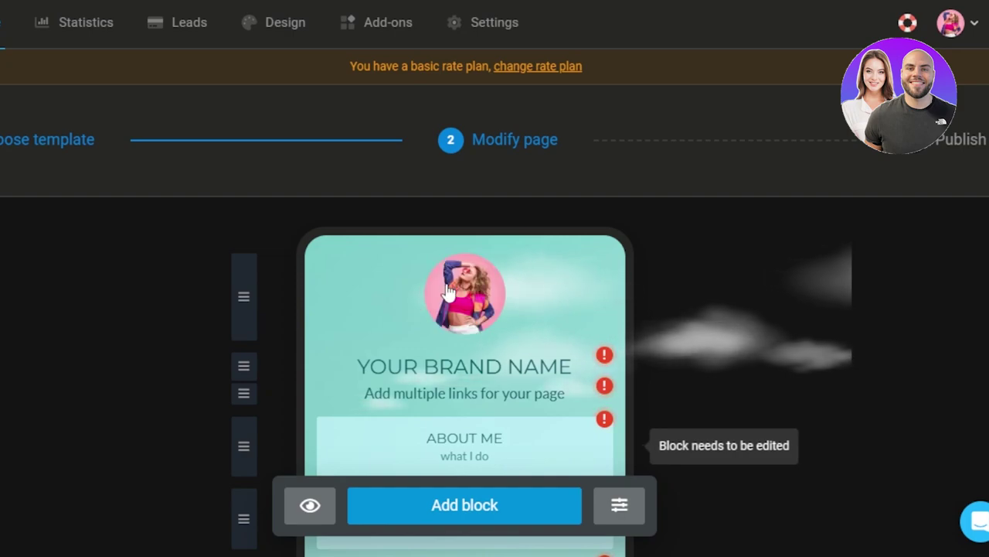
# Step: Replace the placeholder brand-name headline with the page owner's name and save it
pyautogui.click(444, 369)
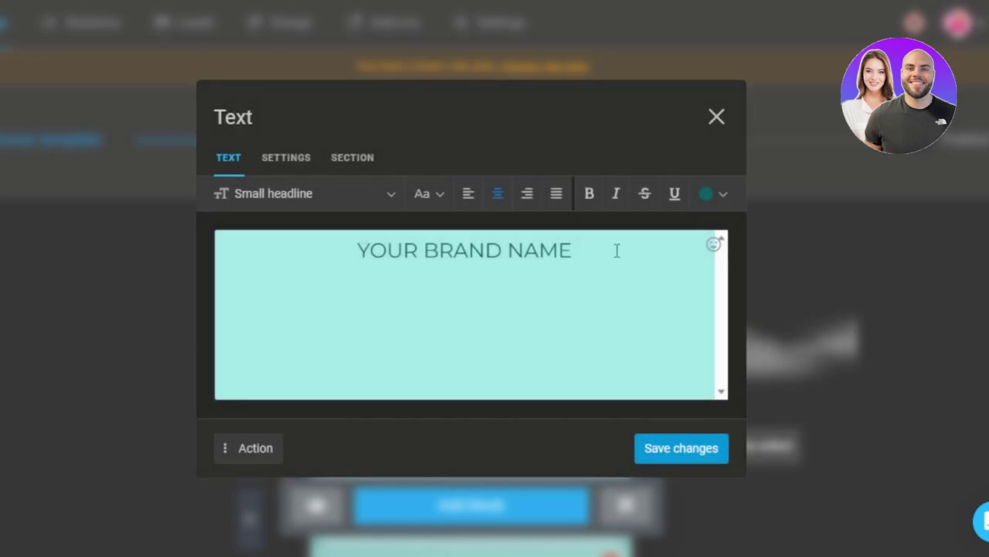
pyautogui.click(617, 250)
pyautogui.press('BackSpace')
pyautogui.press('BackSpace')
pyautogui.press('BackSpace')
pyautogui.press('BackSpace')
pyautogui.press('BackSpace')
pyautogui.press('BackSpace')
pyautogui.press('BackSpace')
pyautogui.press('BackSpace')
pyautogui.press('BackSpace')
pyautogui.press('BackSpace')
pyautogui.press('BackSpace')
pyautogui.press('BackSpace')
pyautogui.press('BackSpace')
pyautogui.press('BackSpace')
pyautogui.press('BackSpace')
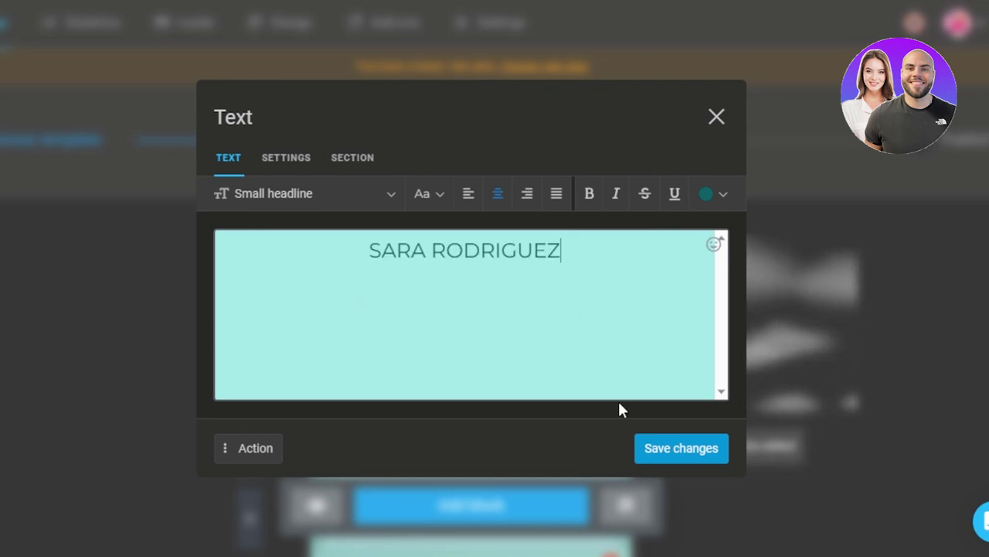
pyautogui.click(667, 452)
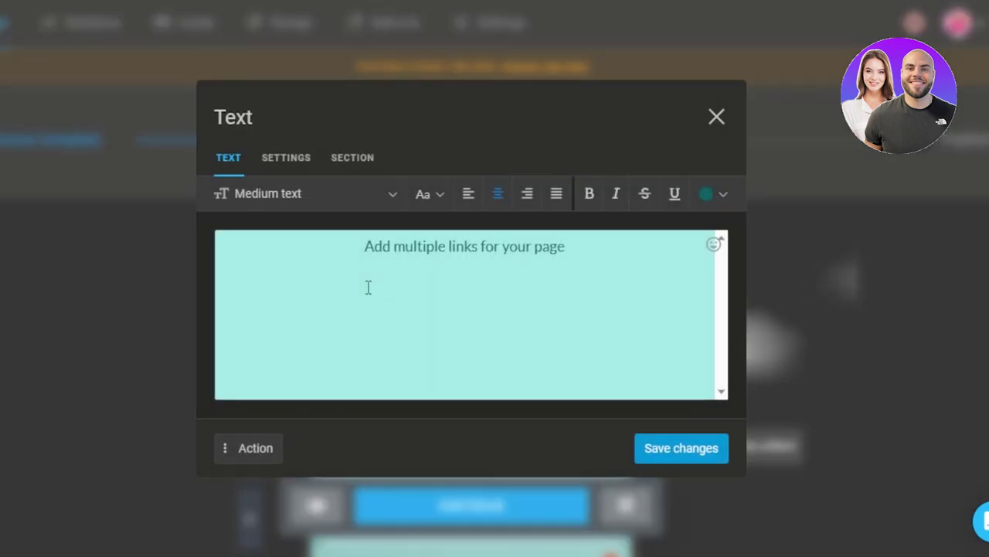
# Step: Replace the placeholder tagline with 'WELCOME' and save it
pyautogui.click(578, 258)
pyautogui.press('BackSpace')
pyautogui.press('BackSpace')
pyautogui.press('BackSpace')
pyautogui.press('BackSpace')
pyautogui.press('BackSpace')
pyautogui.press('BackSpace')
pyautogui.press('BackSpace')
pyautogui.press('BackSpace')
pyautogui.press('BackSpace')
pyautogui.press('BackSpace')
pyautogui.press('BackSpace')
pyautogui.press('BackSpace')
pyautogui.press('BackSpace')
pyautogui.press('BackSpace')
pyautogui.press('BackSpace')
pyautogui.press('BackSpace')
pyautogui.press('BackSpace')
pyautogui.press('BackSpace')
pyautogui.press('BackSpace')
pyautogui.press('BackSpace')
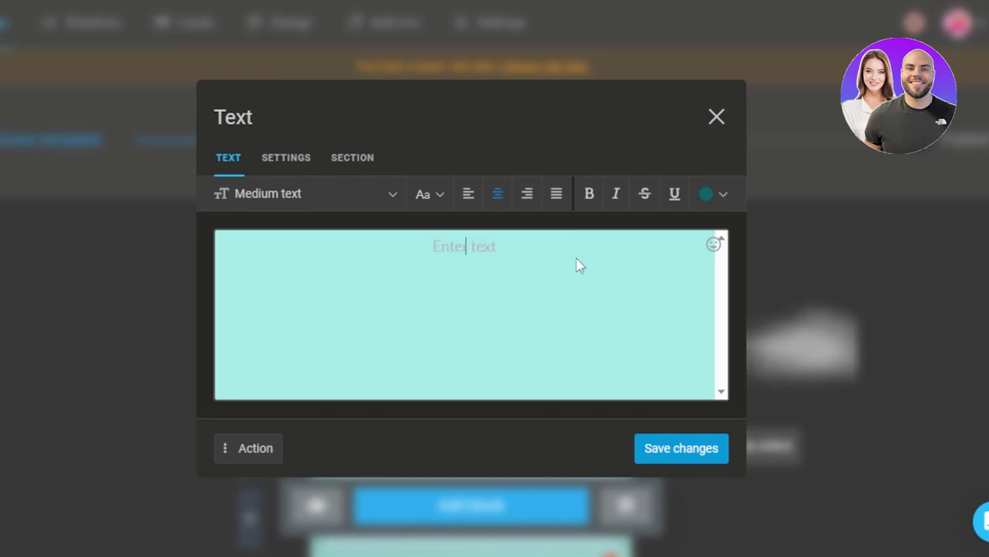
pyautogui.write('WELCOME A')
pyautogui.press('BackSpace')
pyautogui.press('BackSpace')
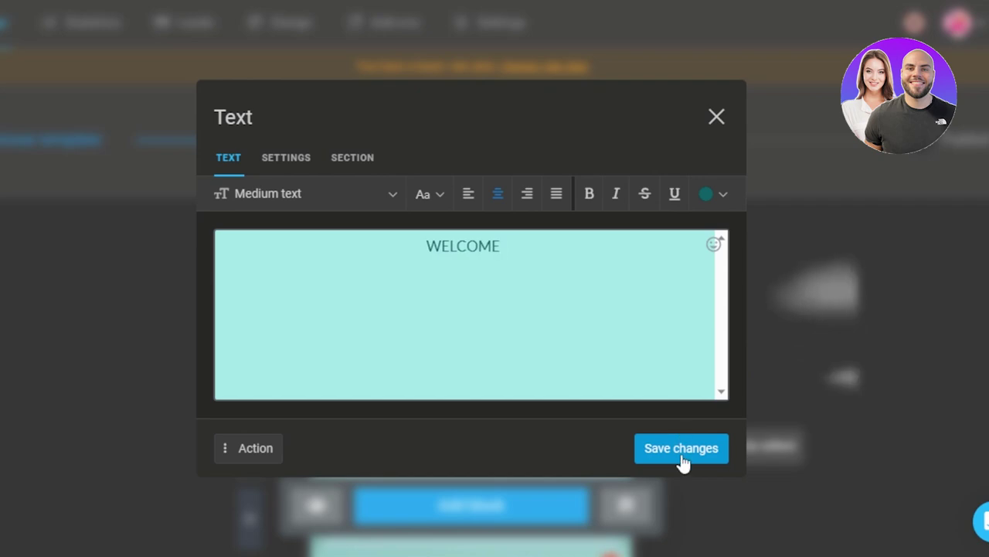
pyautogui.click(681, 452)
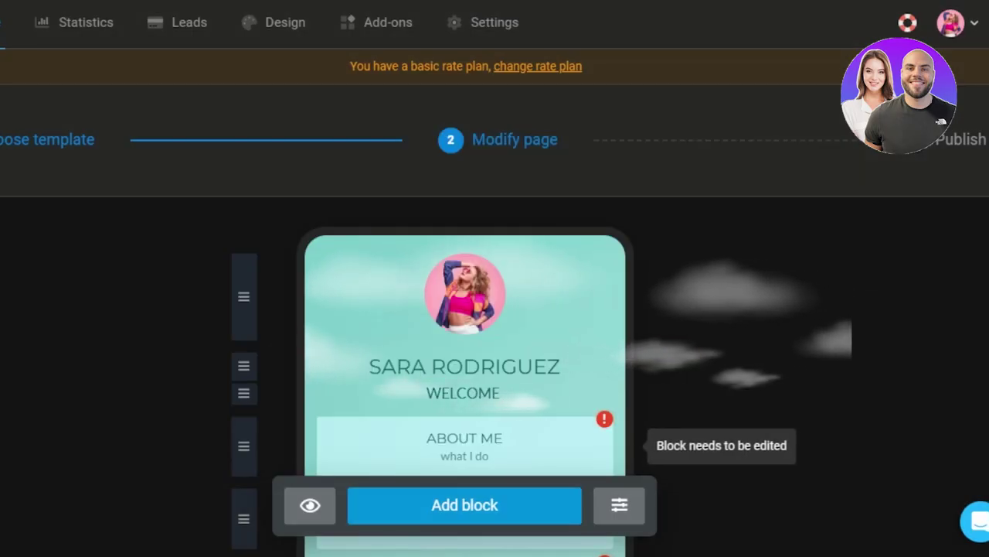
# Step: Open the About me block's link settings and focus its 'About me' link text
pyautogui.scroll(-1, 645, 456)
pyautogui.scroll(-2, 464, 309)
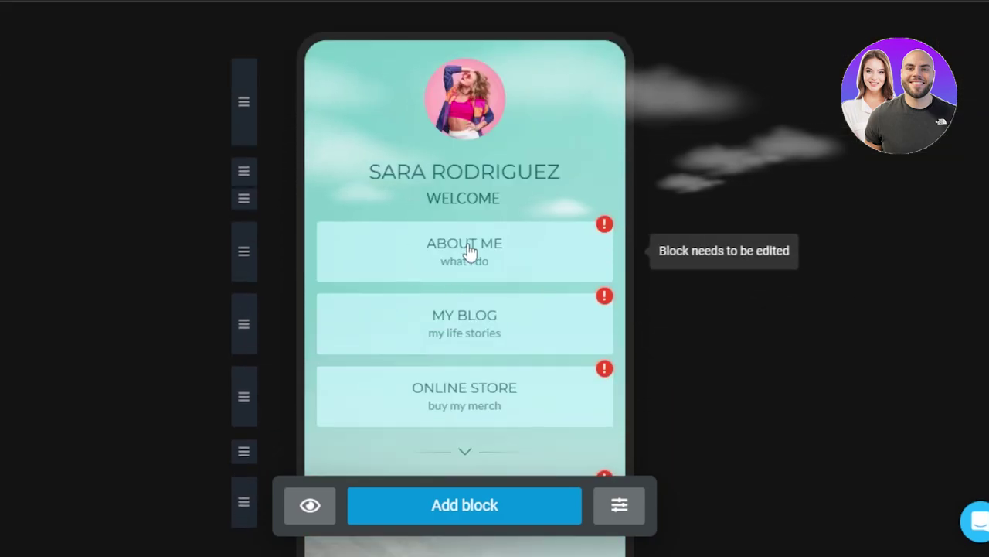
pyautogui.click(495, 258)
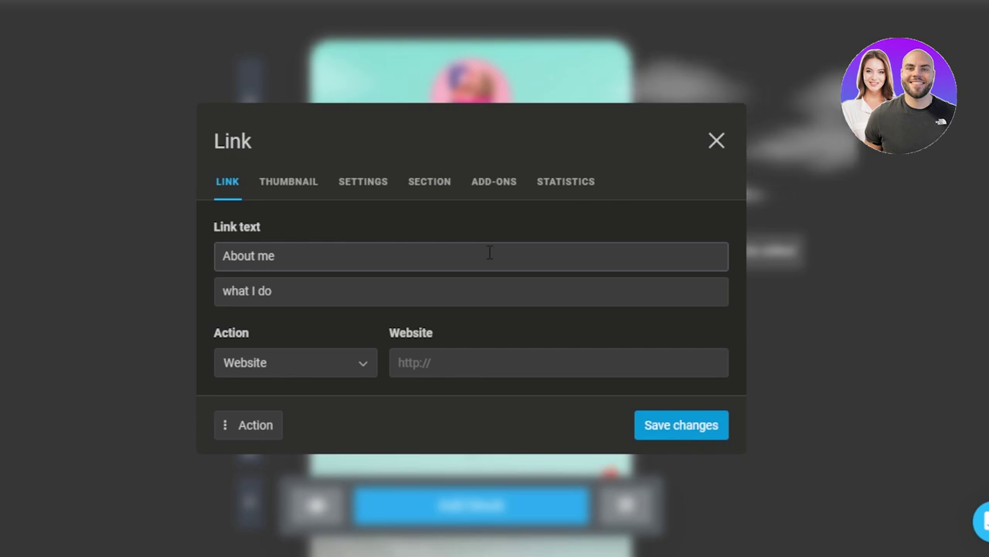
pyautogui.click(287, 255)
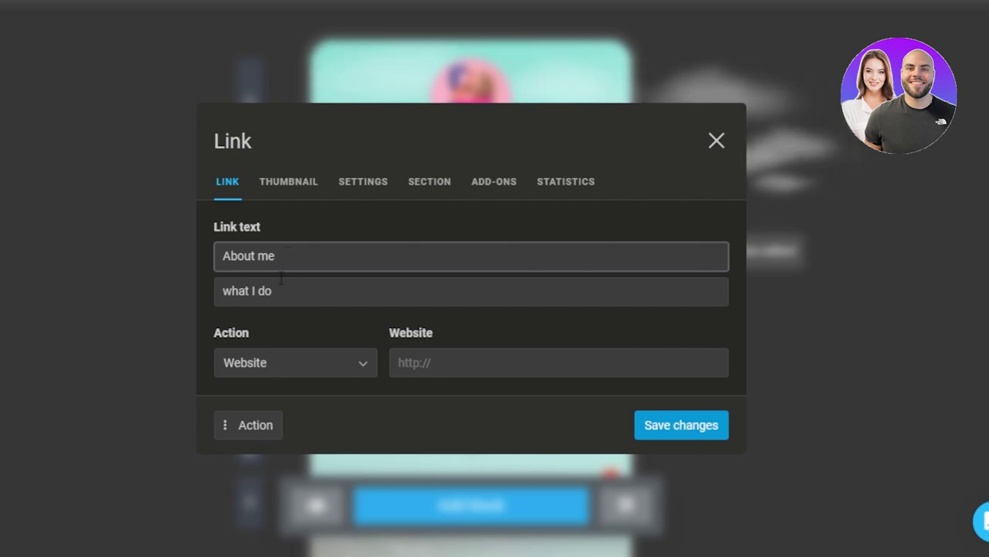
# Step: Browse the About me link's action list and pick Internal page
pyautogui.click(294, 369)
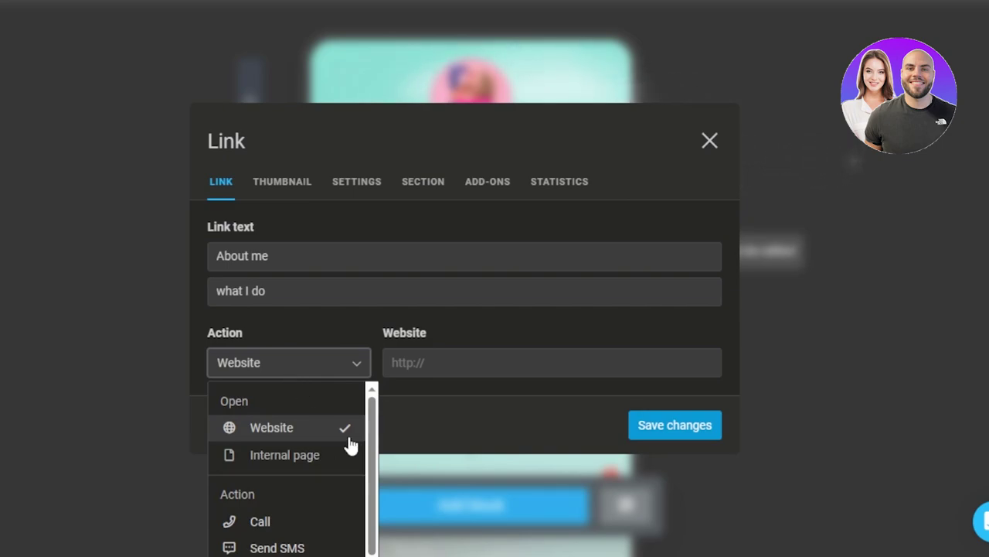
pyautogui.scroll(-1, 376, 440)
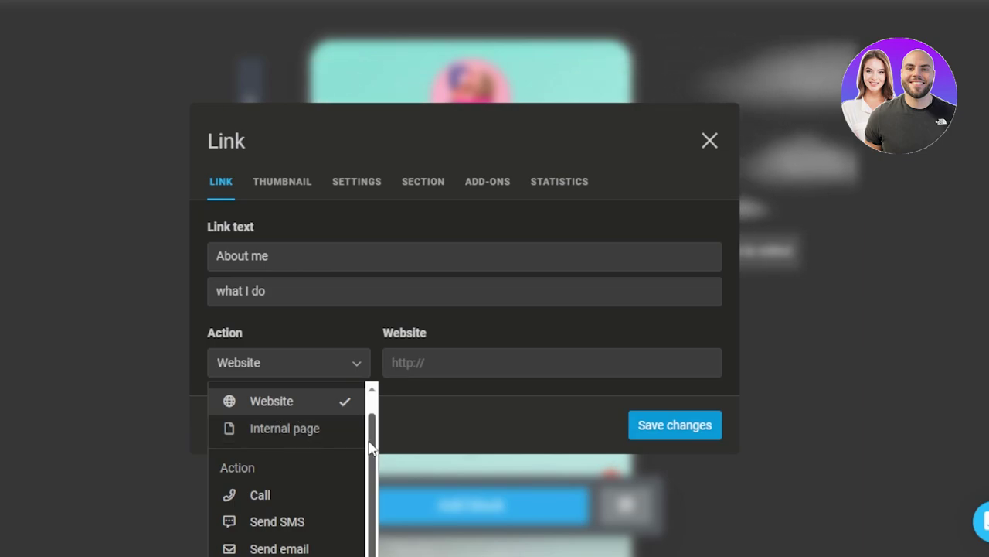
pyautogui.scroll(-2, 386, 455)
pyautogui.scroll(3, 382, 433)
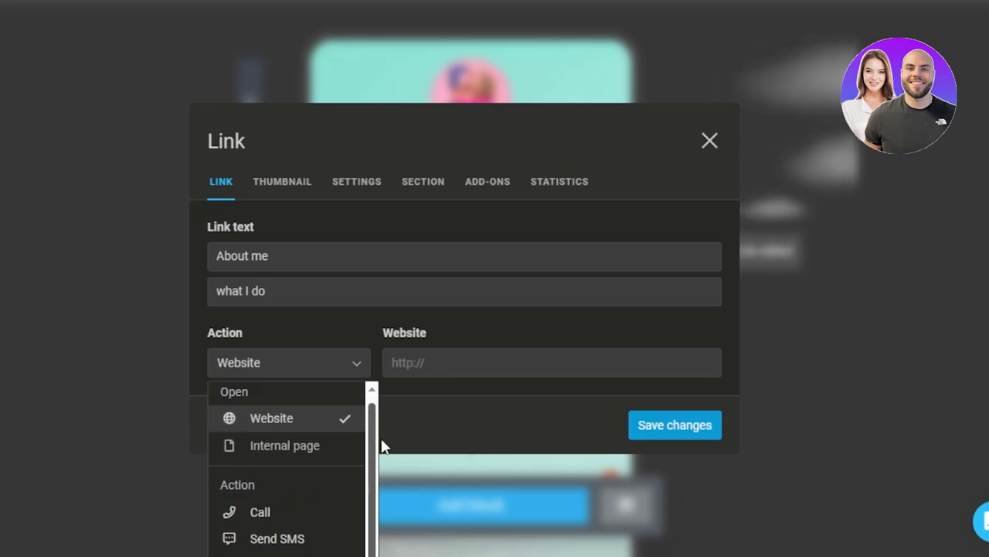
pyautogui.scroll(-3, 380, 449)
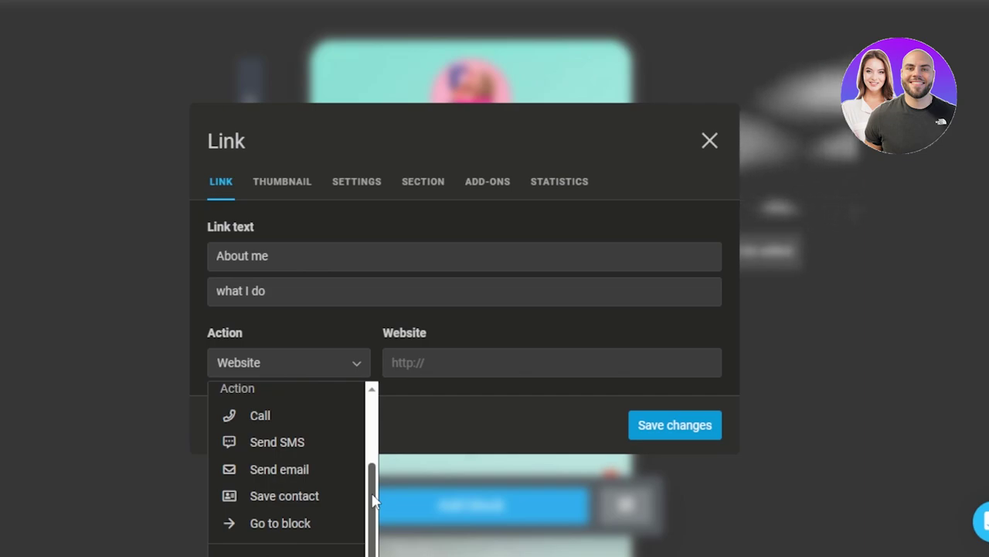
pyautogui.scroll(3, 379, 446)
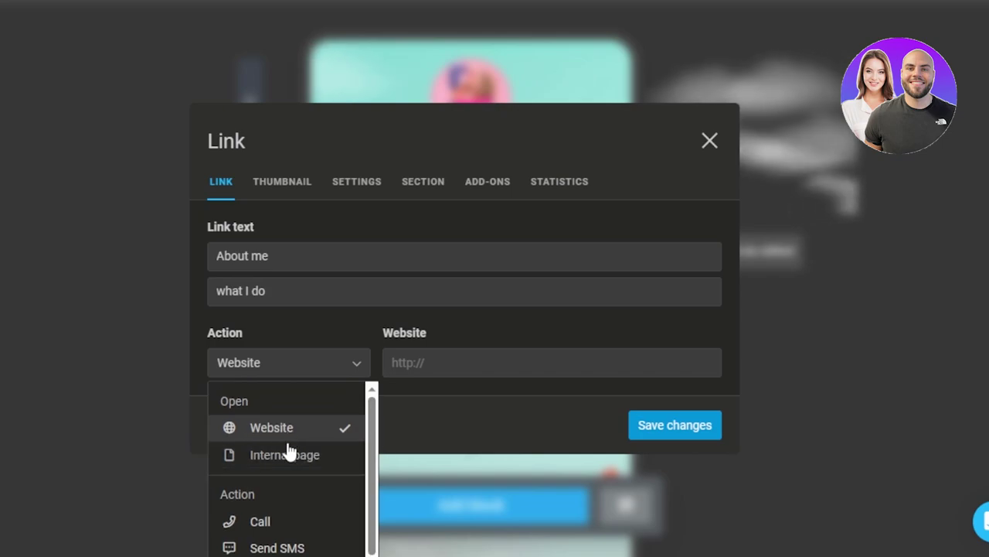
pyautogui.click(284, 454)
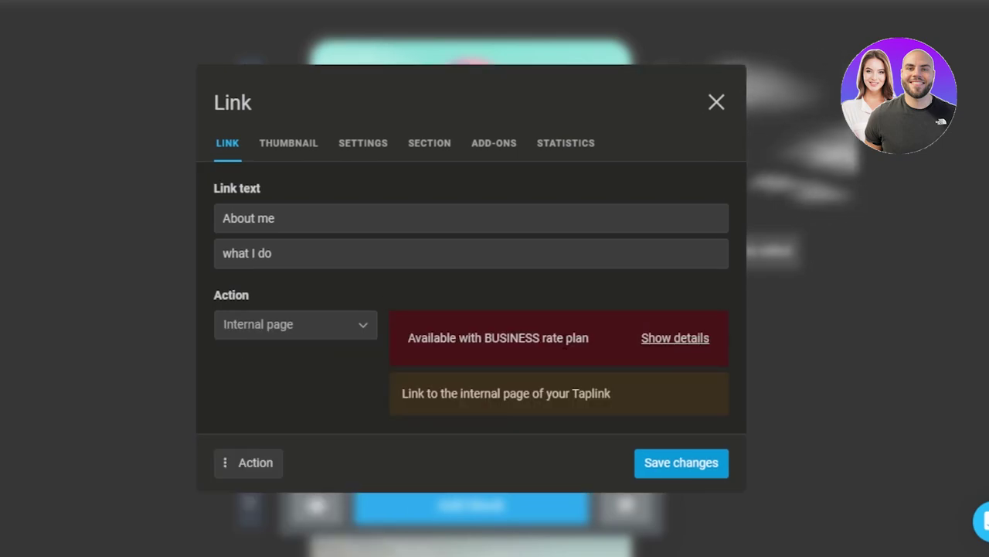
# Step: Switch the action back to Website, save, and close the link settings
pyautogui.click(342, 327)
pyautogui.click(277, 387)
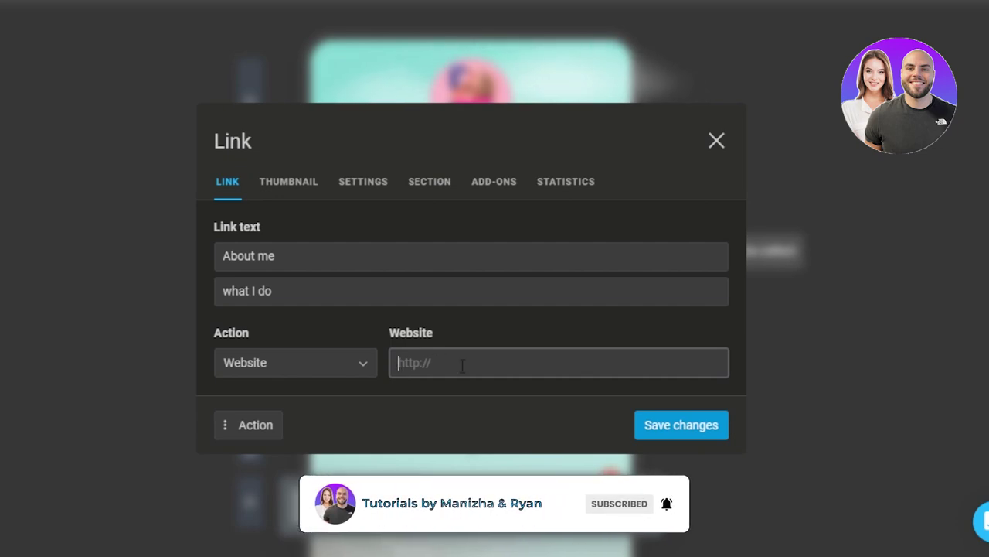
pyautogui.click(697, 431)
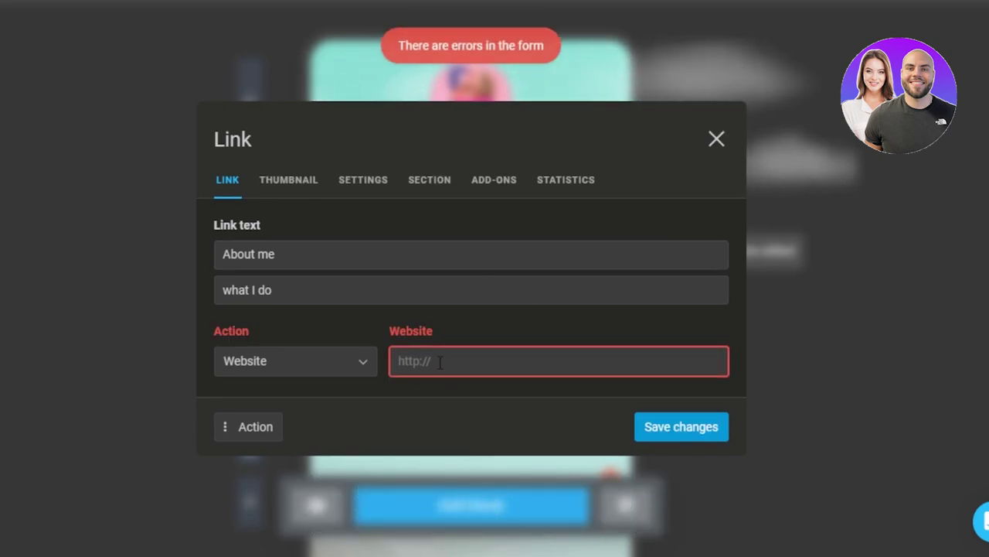
pyautogui.press('Escape')
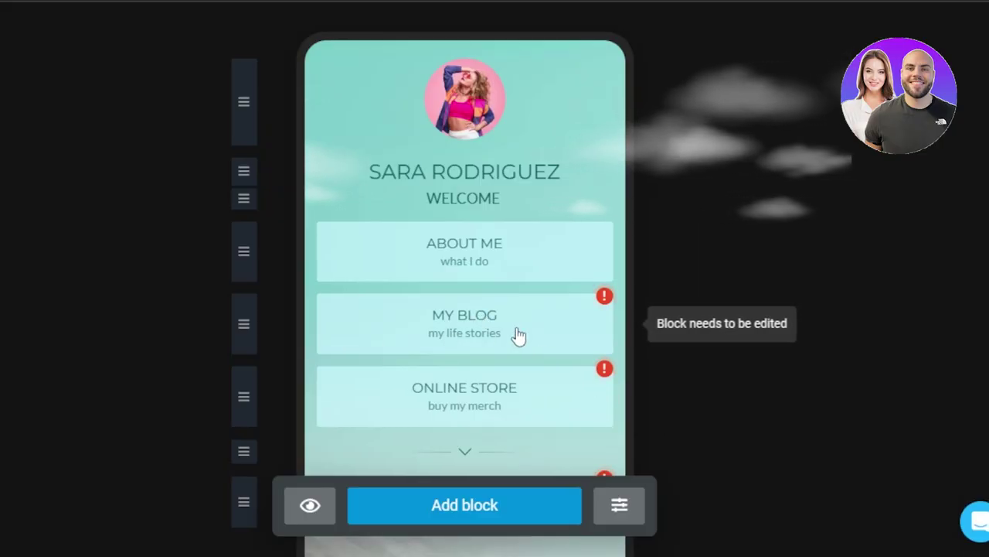
# Step: Delete the MY BLOG block, then check the divider settings without changing them
pyautogui.click(515, 336)
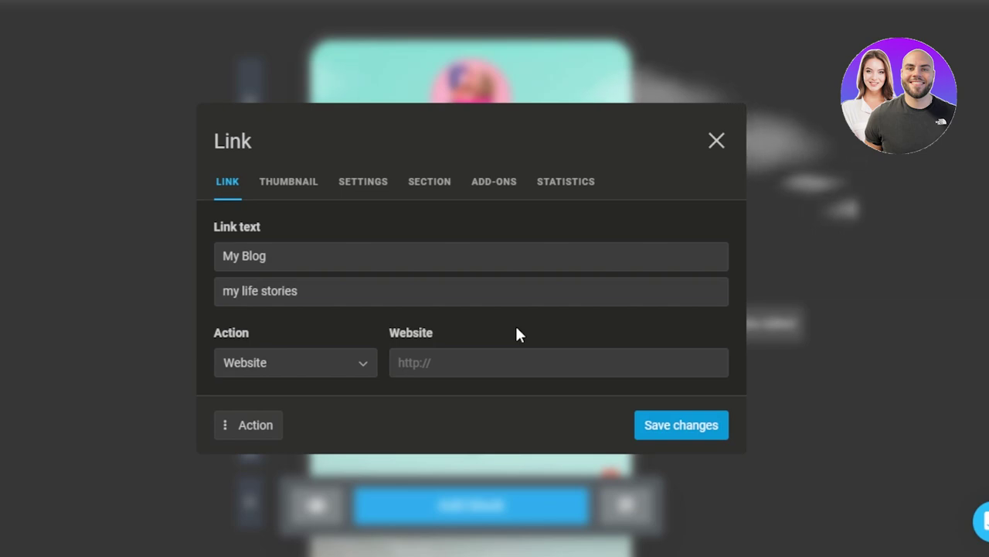
pyautogui.click(240, 430)
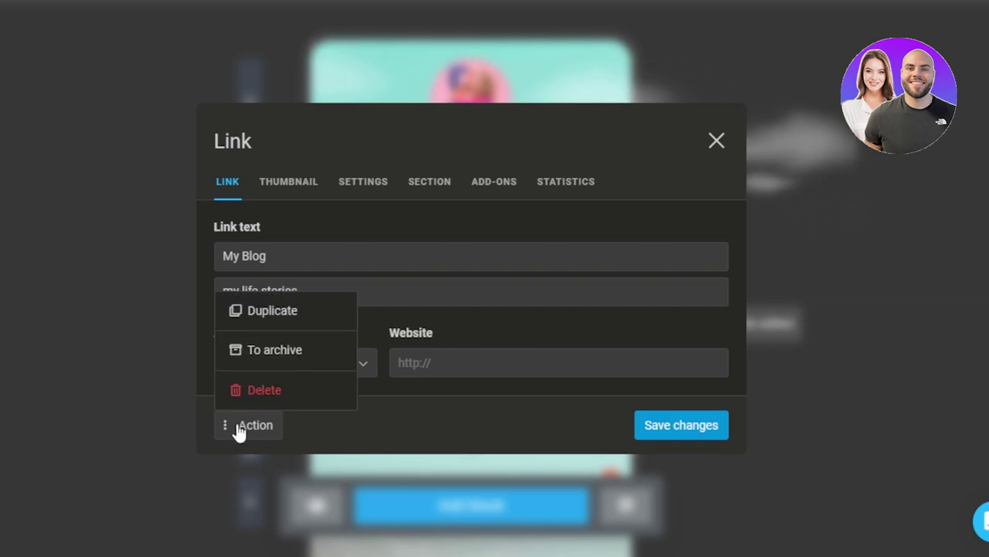
pyautogui.click(259, 392)
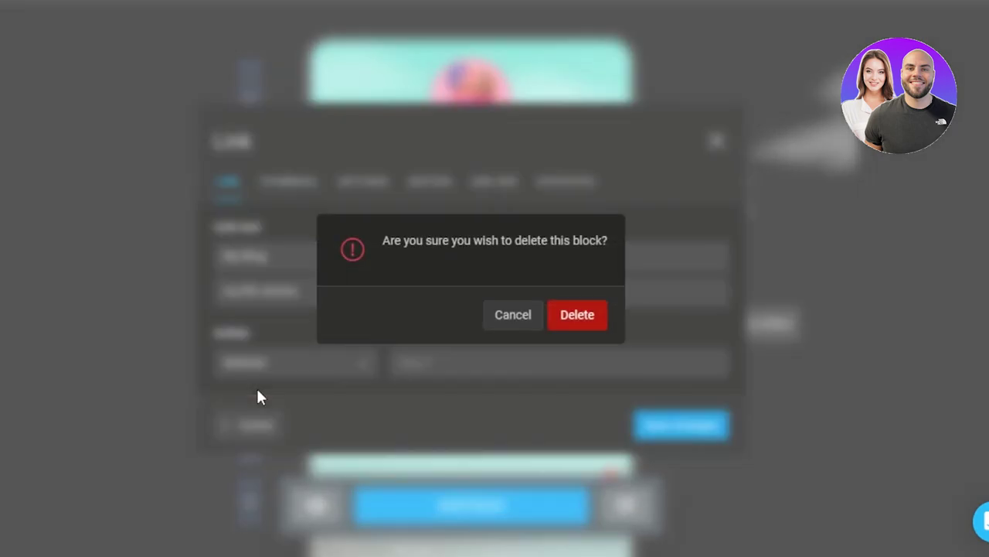
pyautogui.click(578, 317)
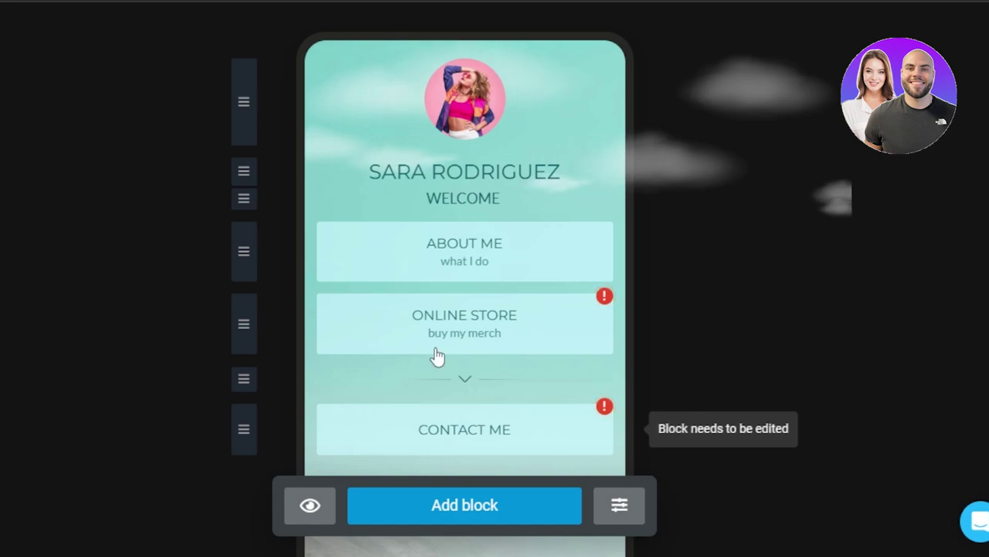
pyautogui.click(466, 376)
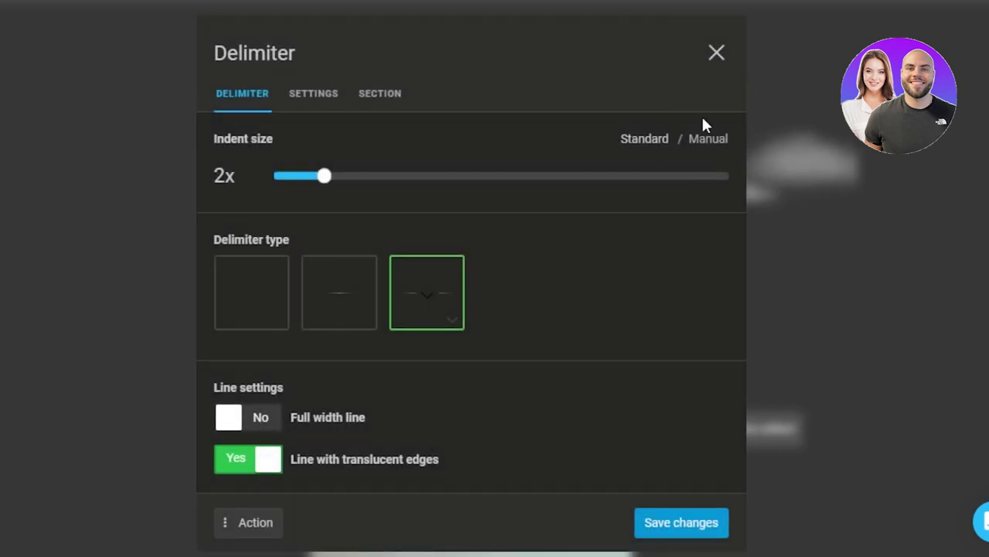
pyautogui.click(717, 54)
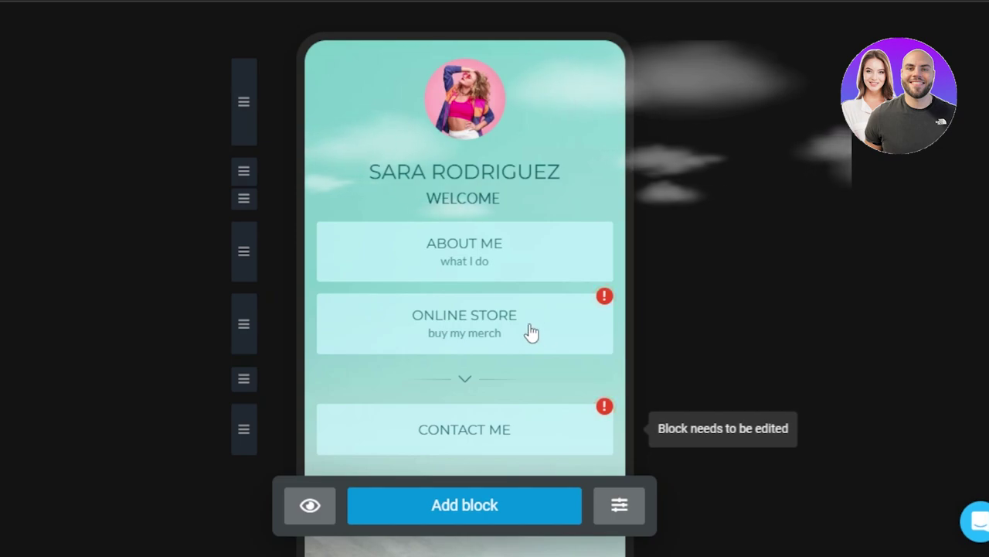
# Step: Inspect the Contact me link settings, keep its Send email action, and close them unchanged
pyautogui.click(454, 444)
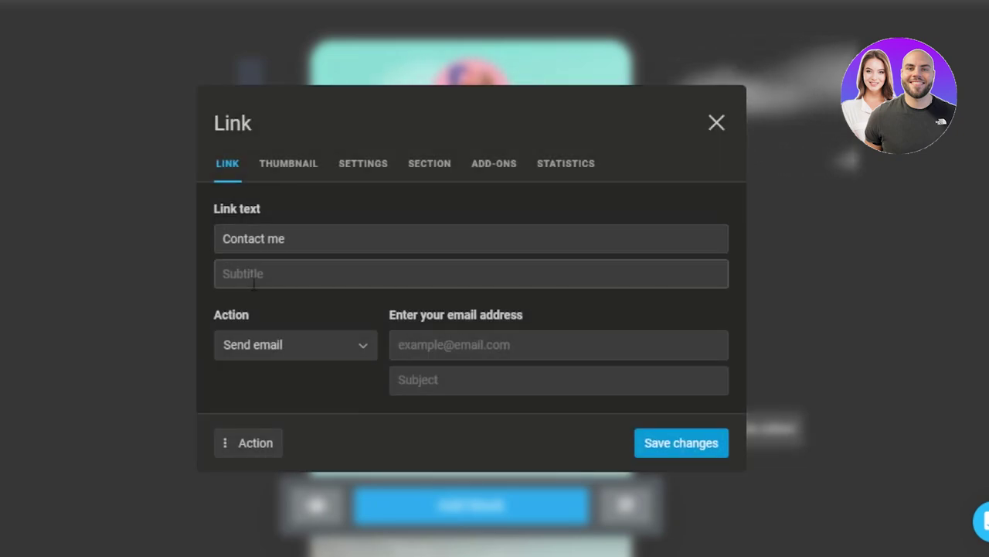
pyautogui.click(336, 352)
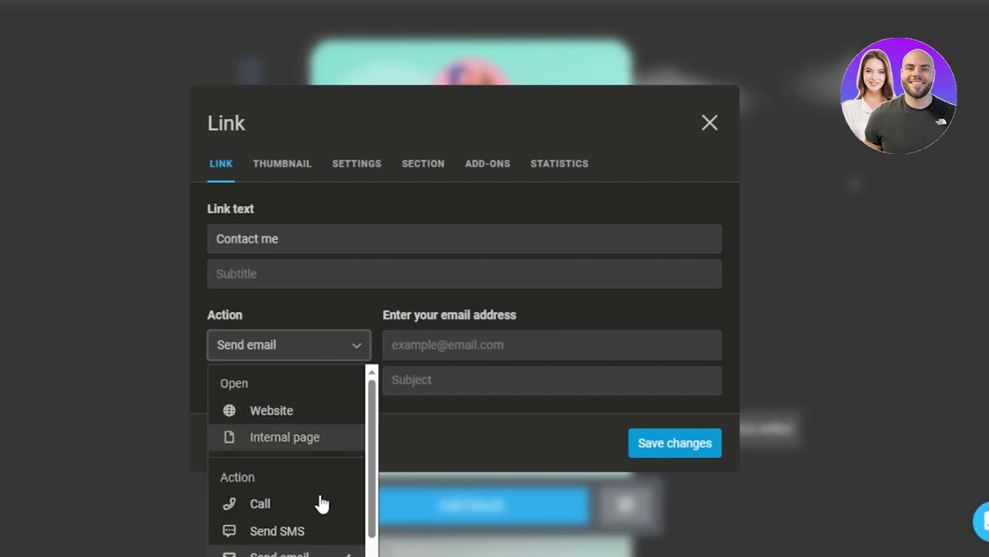
pyautogui.moveTo(371, 429); pyautogui.dragTo(376, 389)
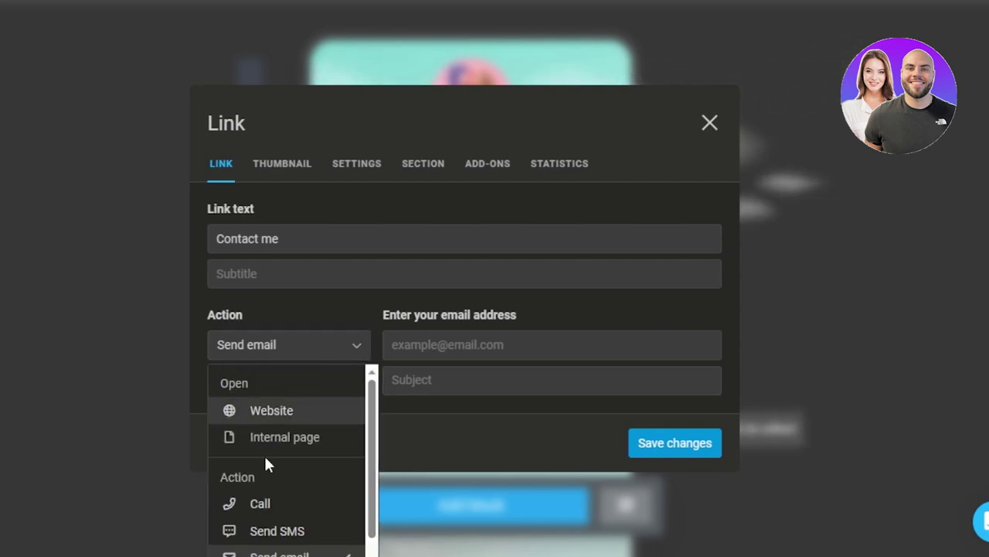
pyautogui.click(325, 549)
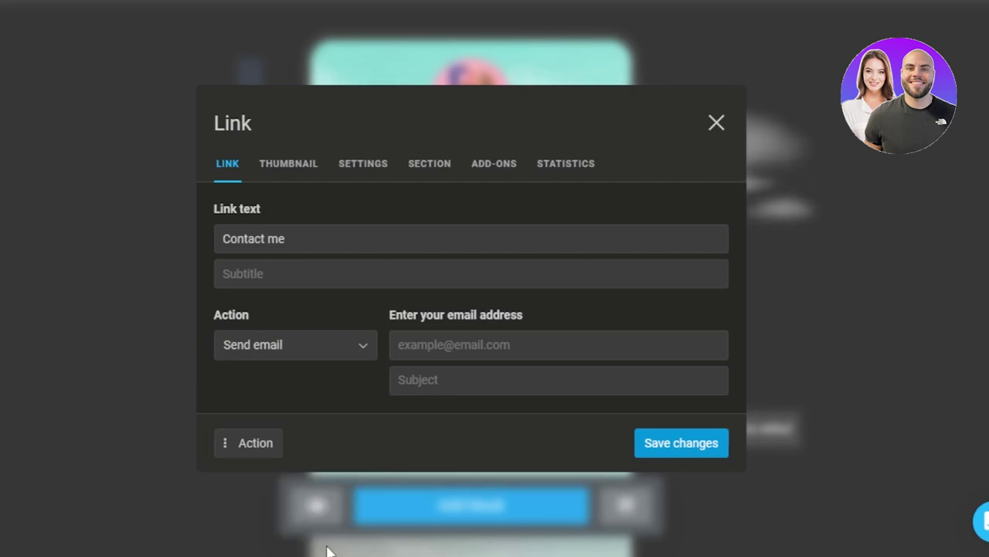
pyautogui.click(448, 353)
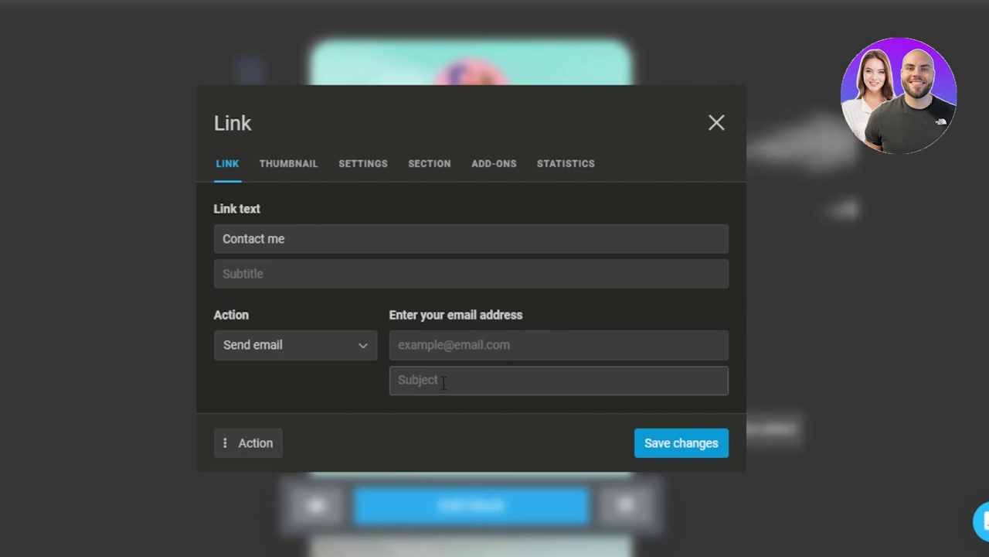
pyautogui.click(717, 124)
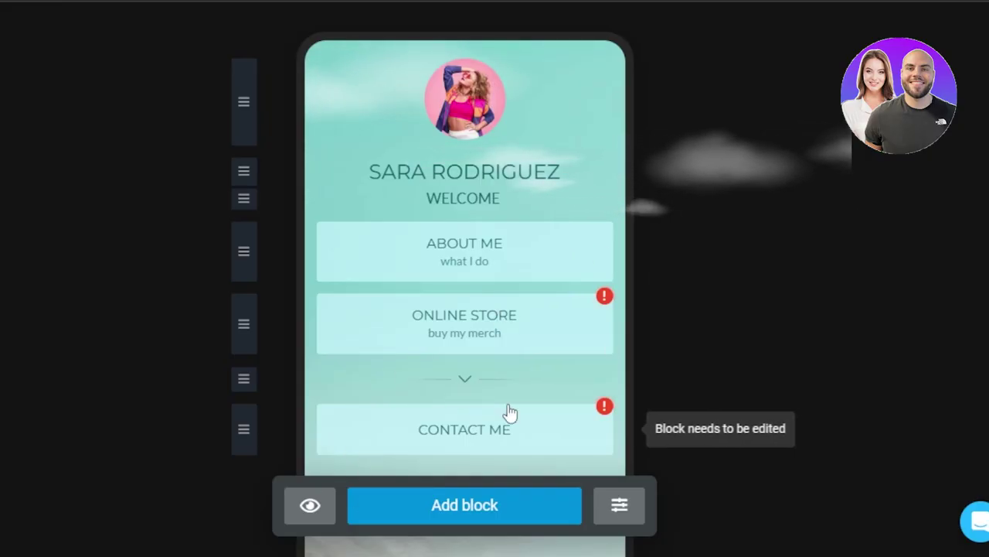
# Step: Reorder the blocks so WELCOME stays under the name and the divider sits below Contact me
pyautogui.click(457, 518)
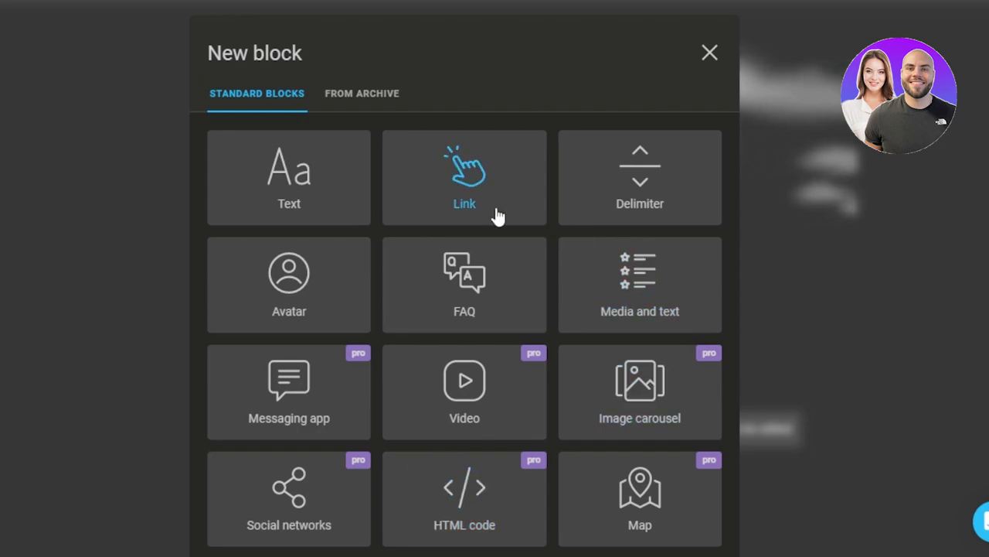
pyautogui.click(711, 56)
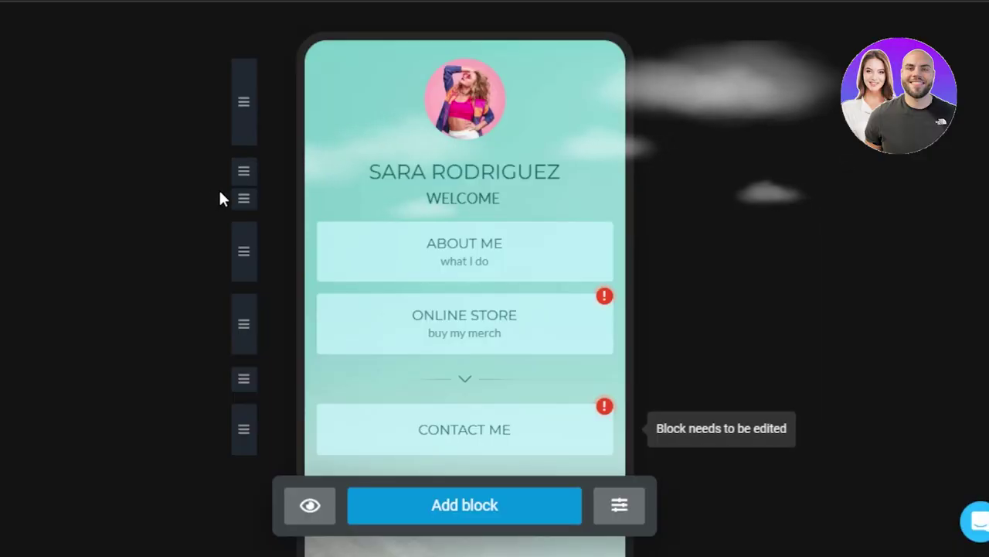
pyautogui.moveTo(242, 171)
pyautogui.mouseDown()
pyautogui.moveTo(244, 222)
pyautogui.moveTo(245, 167)
pyautogui.moveTo(245, 181)
pyautogui.mouseUp()
pyautogui.moveTo(242, 235); pyautogui.dragTo(245, 163)
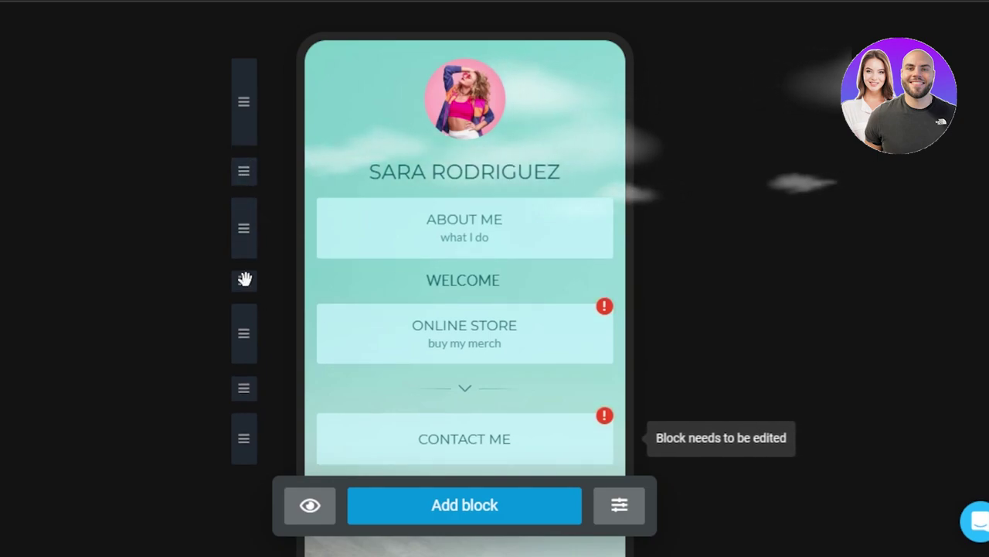
pyautogui.moveTo(248, 283); pyautogui.dragTo(247, 203)
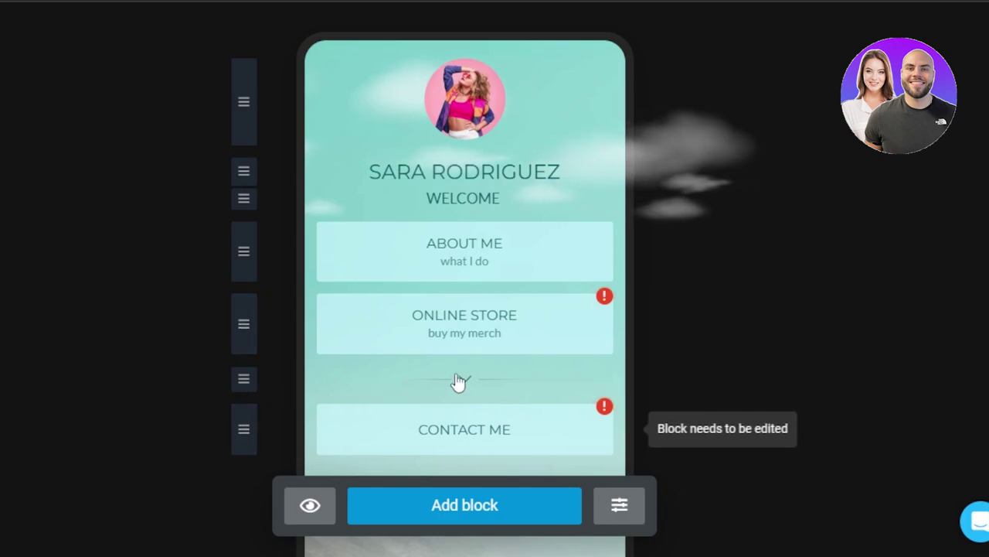
pyautogui.moveTo(241, 379); pyautogui.dragTo(242, 441)
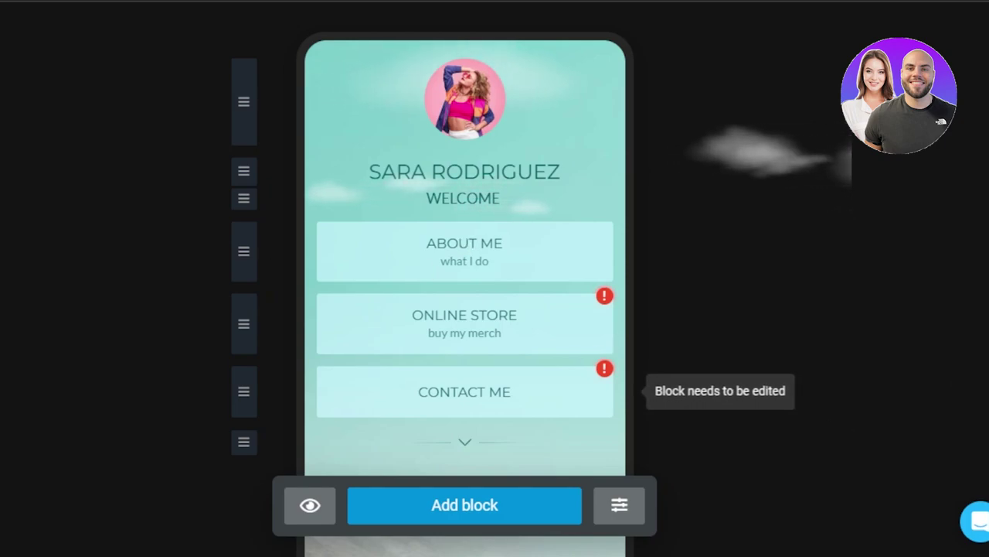
pyautogui.scroll(3, 888, 199)
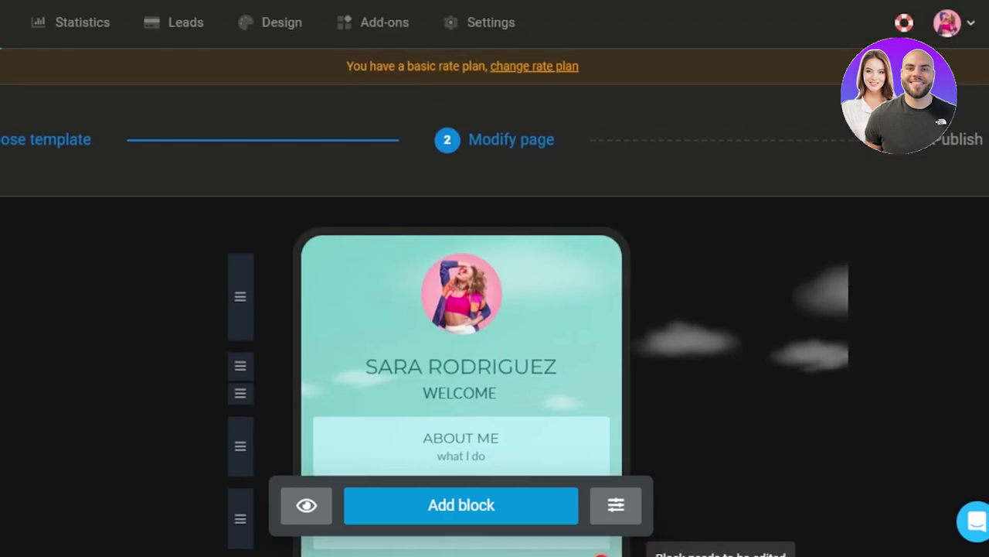
pyautogui.scroll(-5, 983, 384)
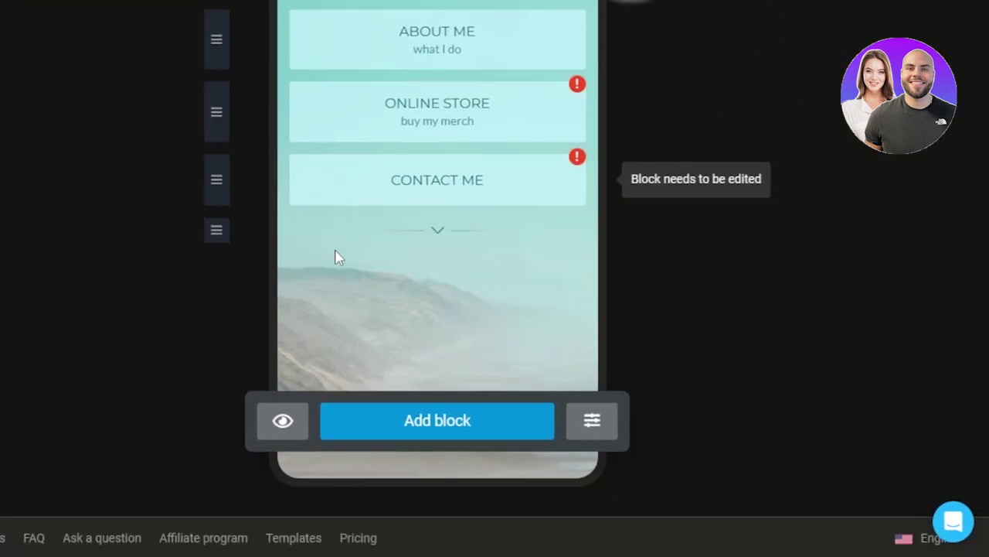
pyautogui.scroll(5, 789, 106)
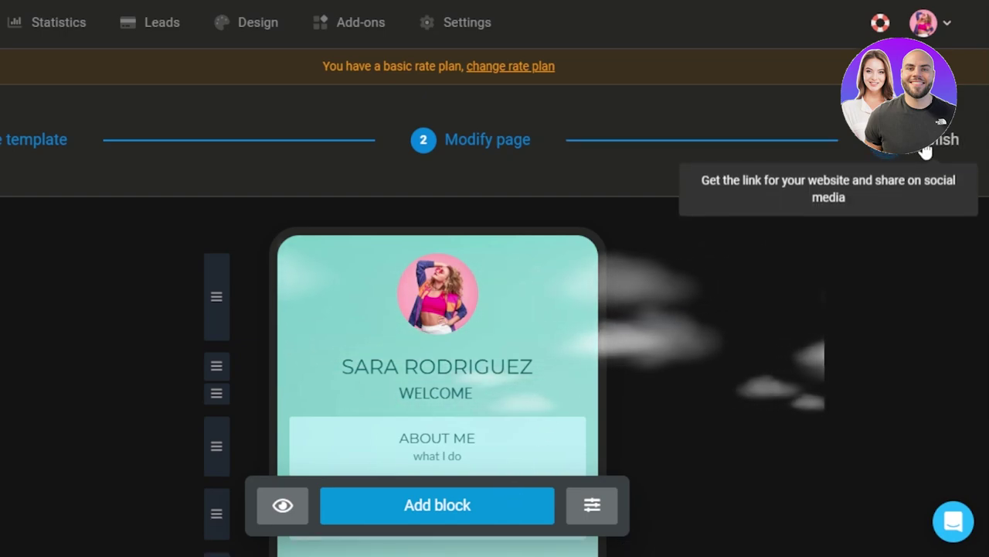
pyautogui.click(925, 151)
pyautogui.click(349, 413)
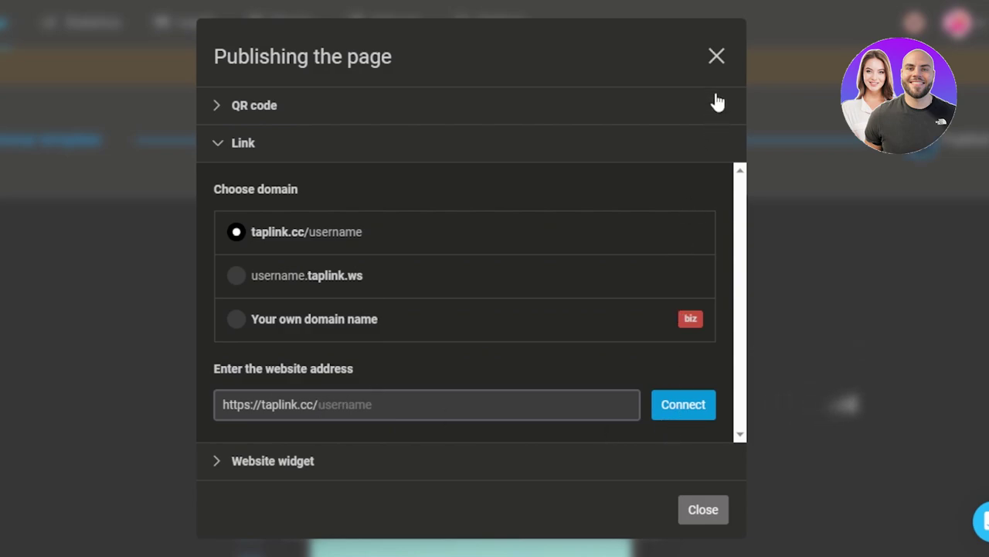
pyautogui.click(716, 60)
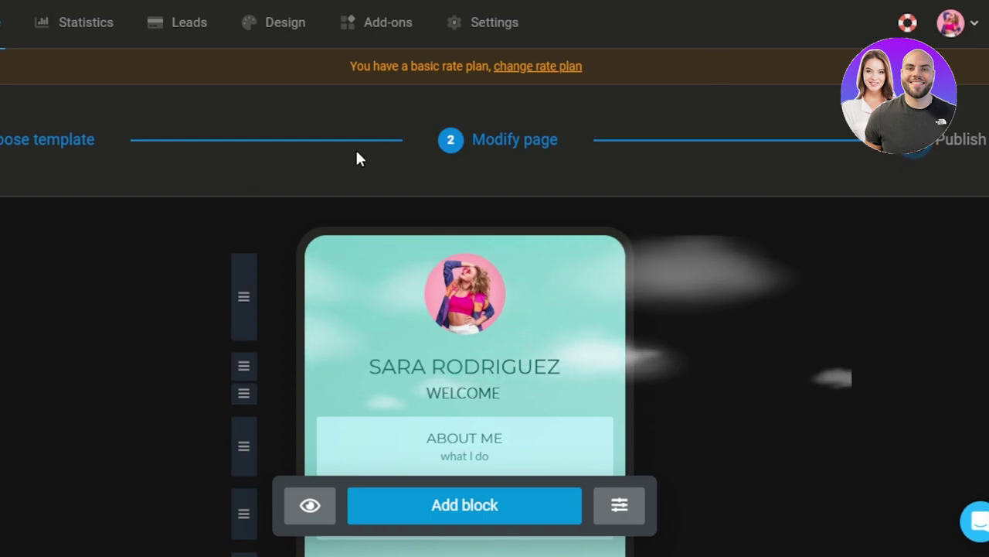
pyautogui.click(68, 29)
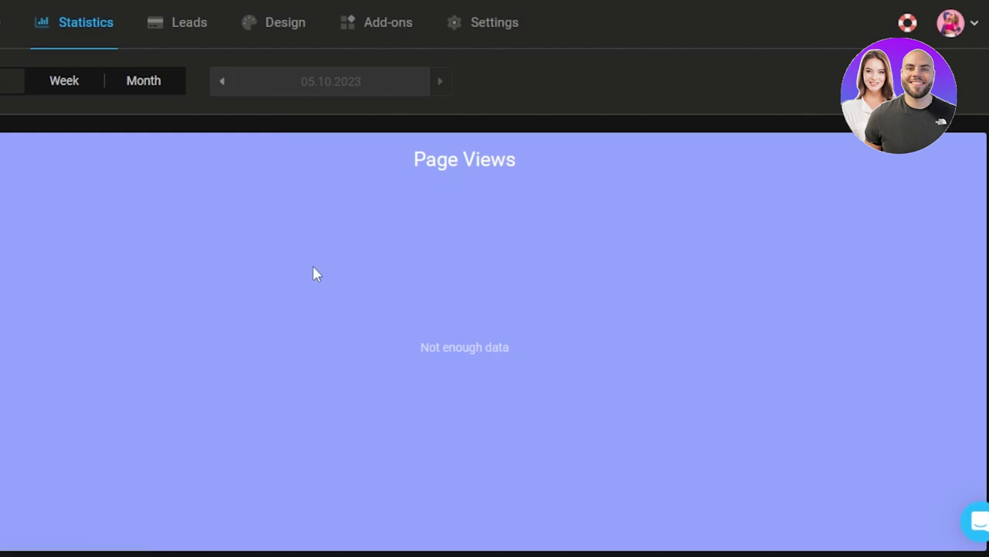
pyautogui.click(172, 30)
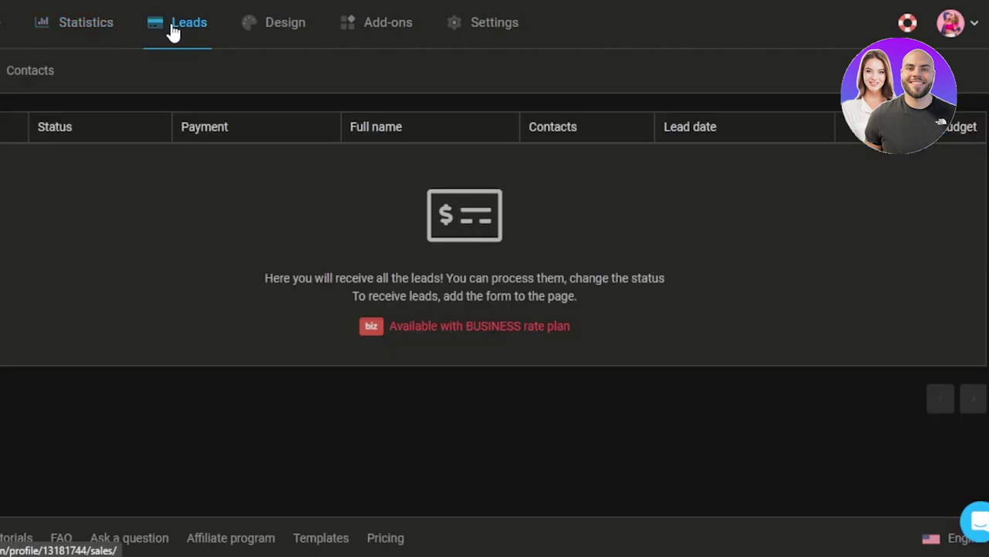
pyautogui.click(282, 48)
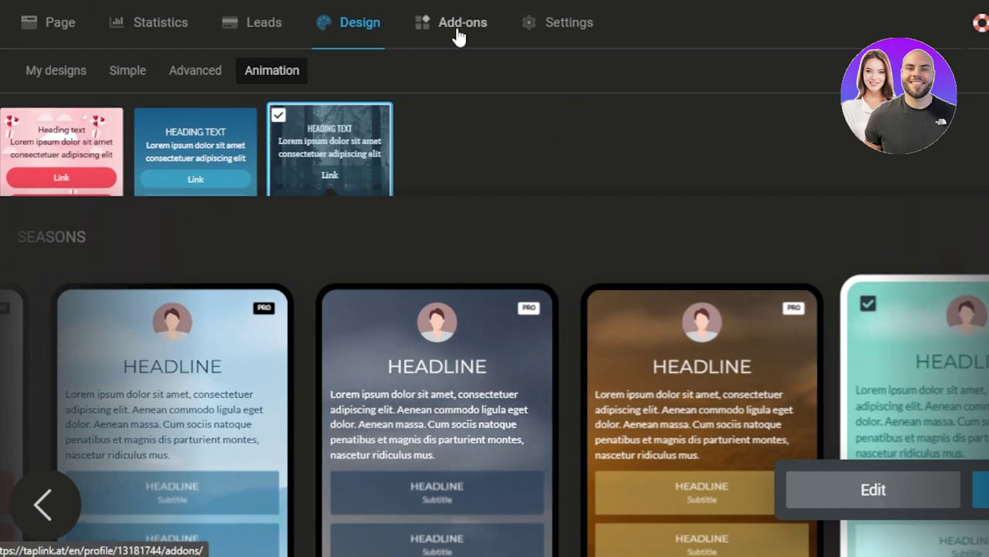
pyautogui.click(458, 23)
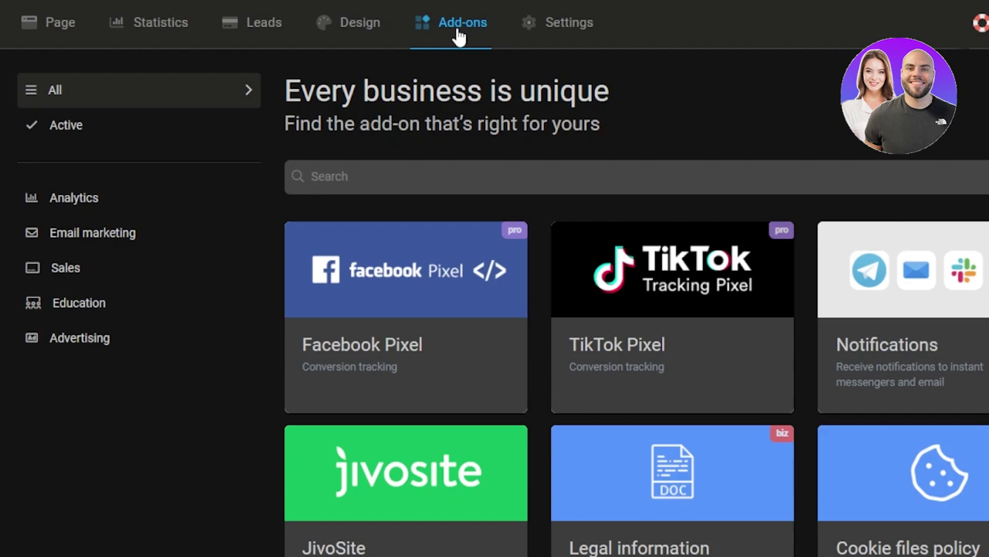
pyautogui.click(570, 36)
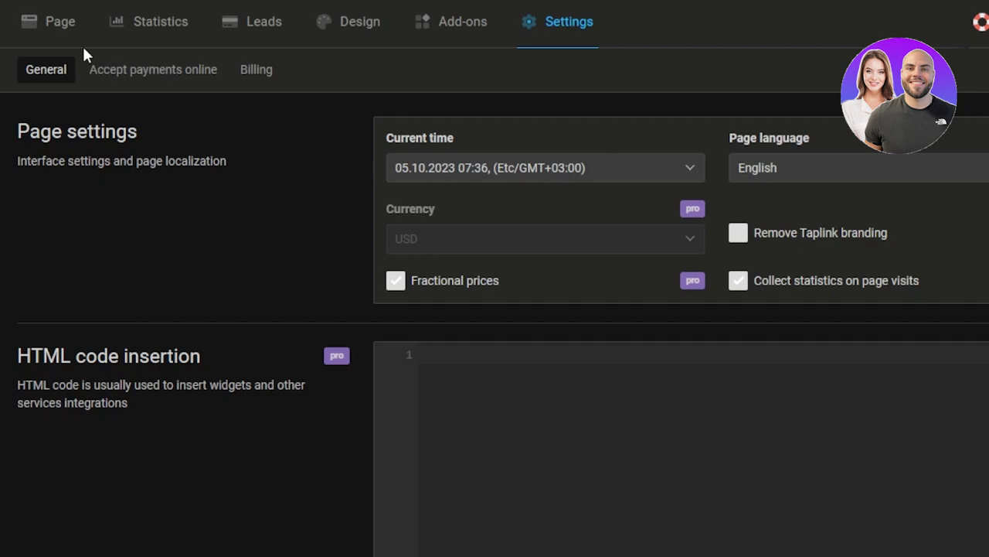
pyautogui.click(59, 31)
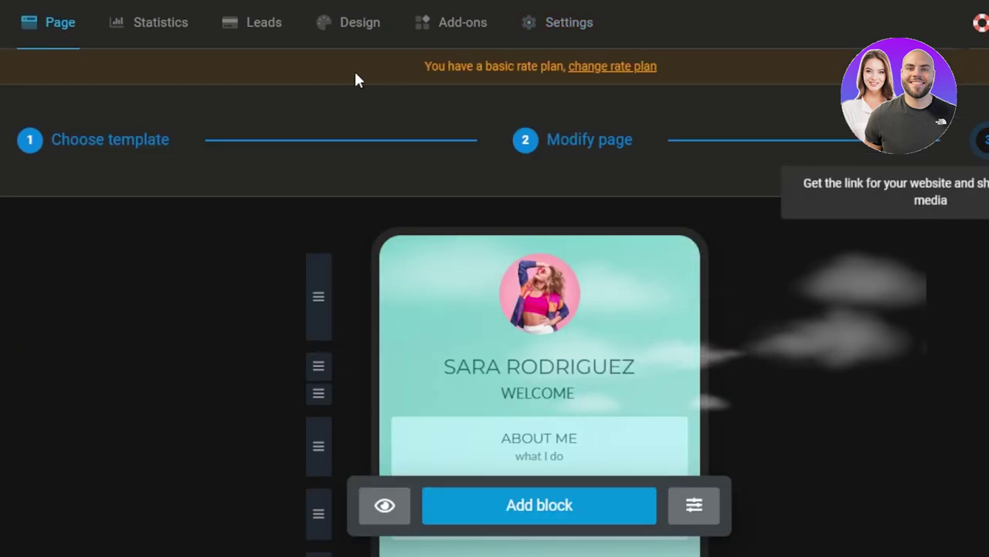
# Step: Scroll through the pricing plans comparing BASIC free, PRO at $3.00/month and BUSINESS at $6.00/month
pyautogui.scroll(-5, 540, 348)
pyautogui.scroll(5, 516, 232)
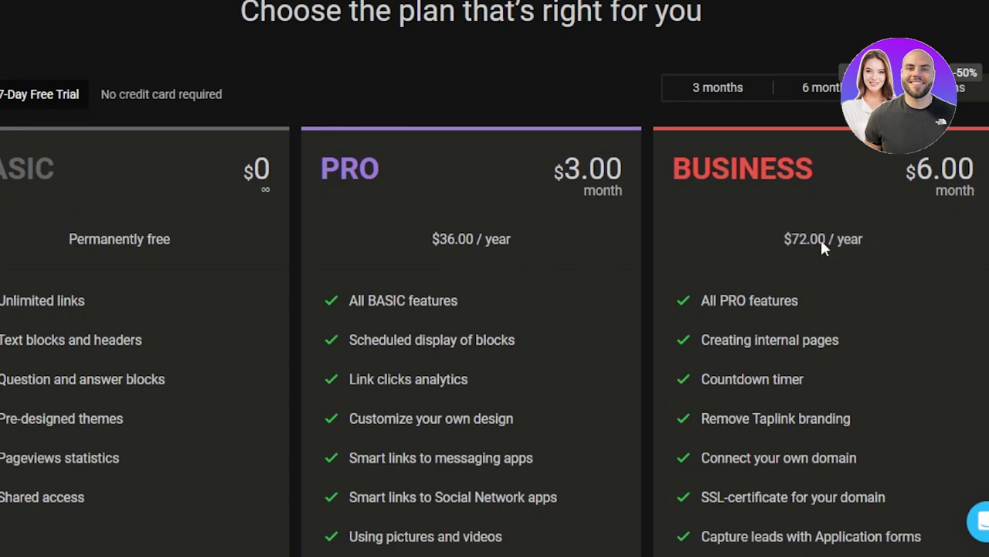
pyautogui.scroll(-4, 495, 279)
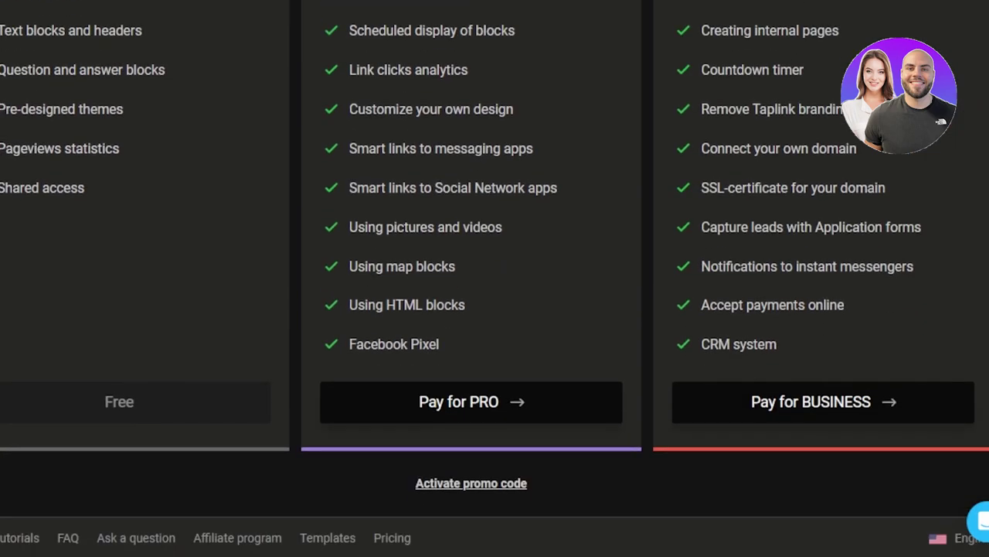
pyautogui.scroll(5, 495, 278)
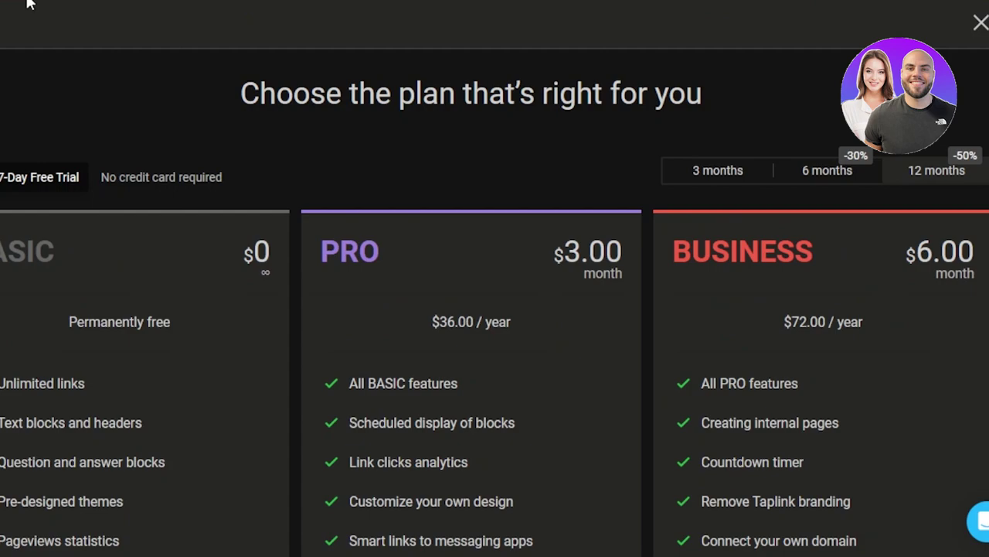
# Step: Close the pricing plans and review the bio page with its WELCOME tagline, About me and Contact me links
pyautogui.press('Escape')
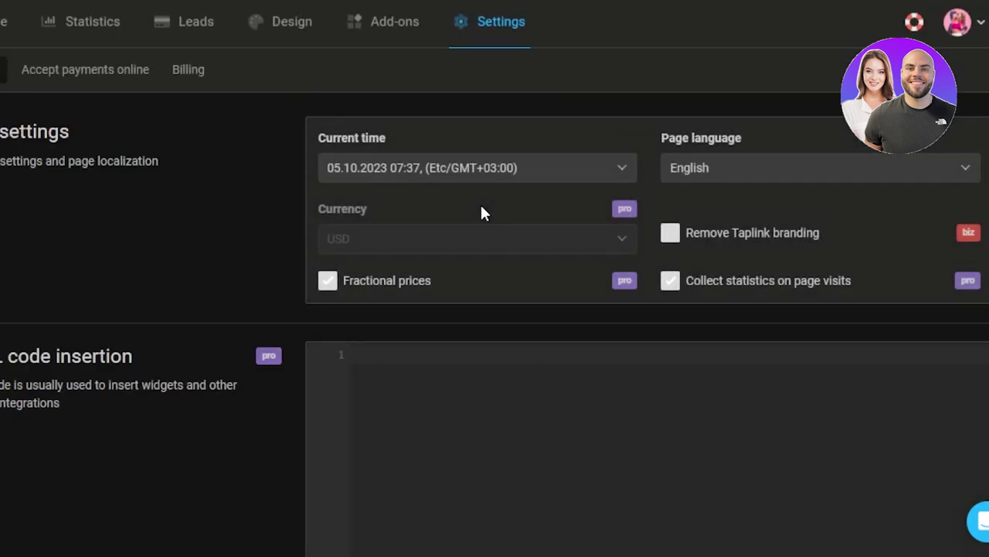
pyautogui.click(3, 21)
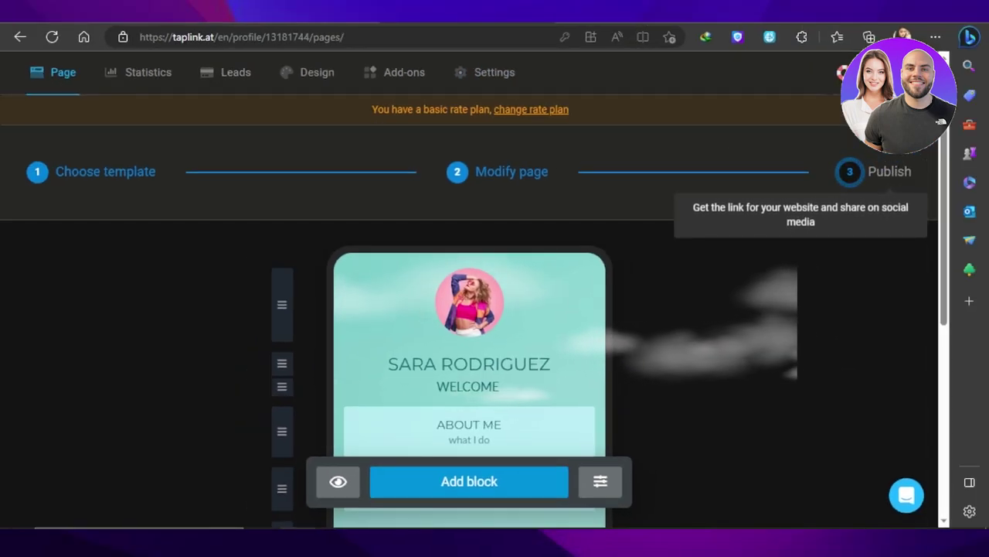
pyautogui.scroll(-5, 944, 140)
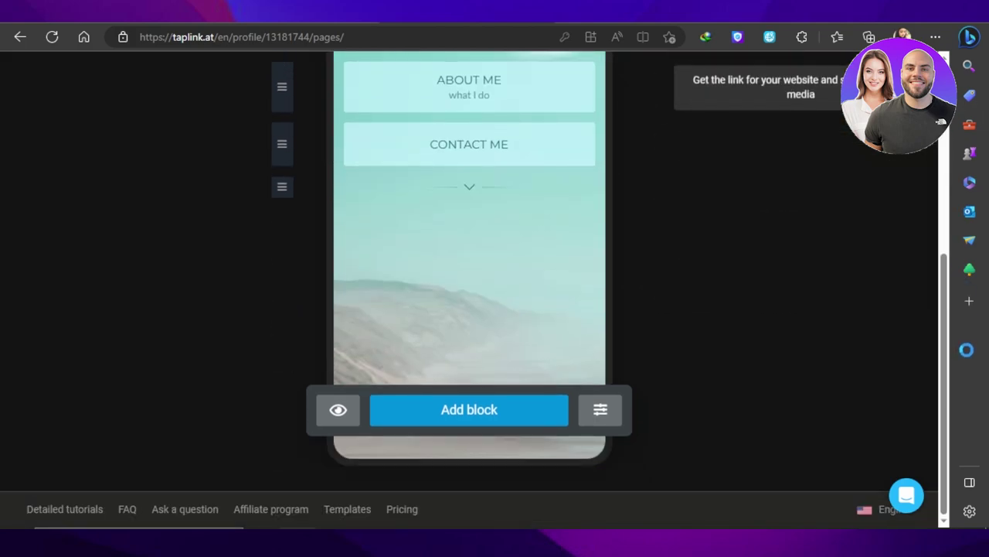
pyautogui.scroll(5, 945, 139)
pyautogui.scroll(-2, 947, 186)
pyautogui.scroll(1, 947, 186)
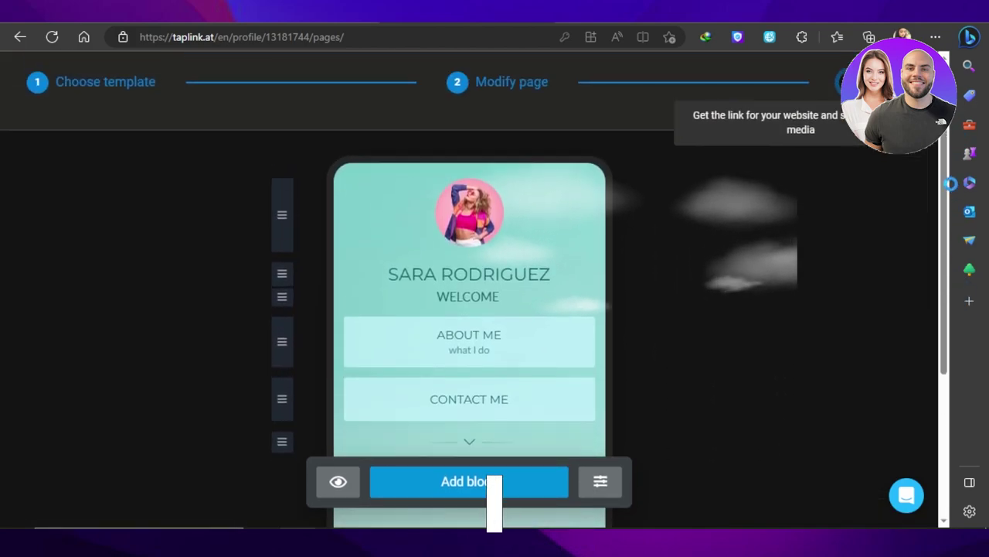